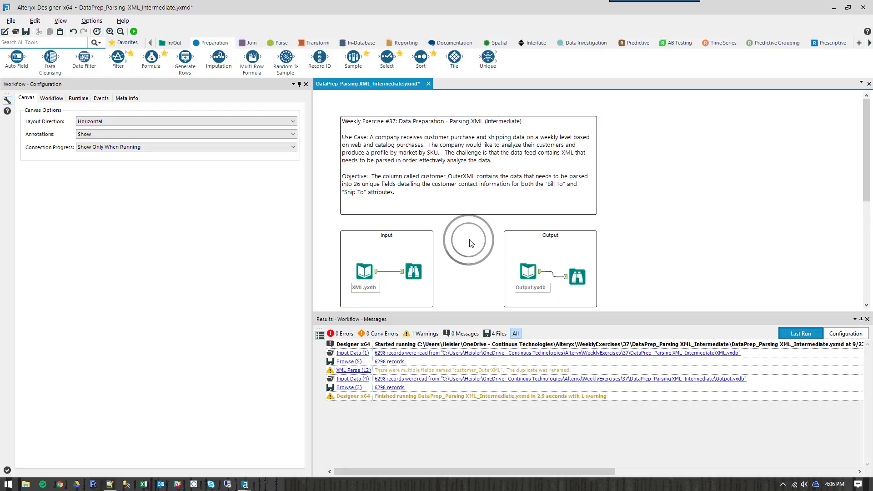
Run the XML parsing workflow to refresh its input and output results
{"action": "left_click", "coordinate": [459, 240]}
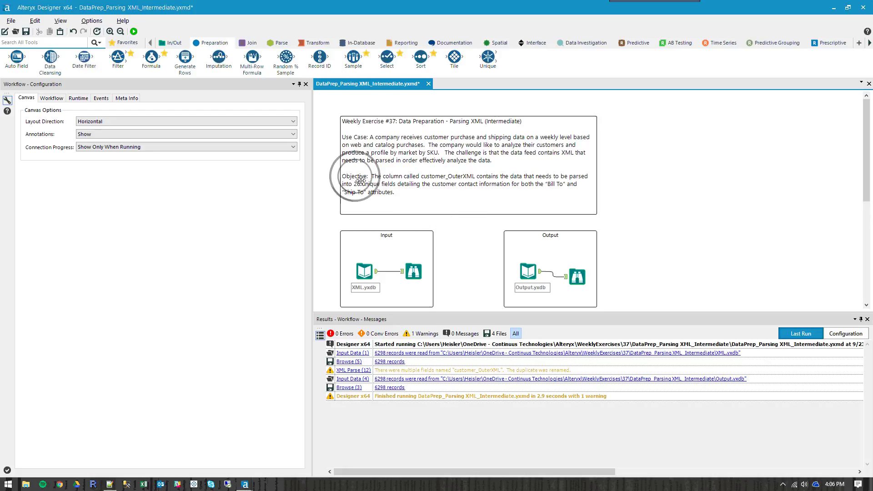
{"action": "left_click", "coordinate": [134, 32]}
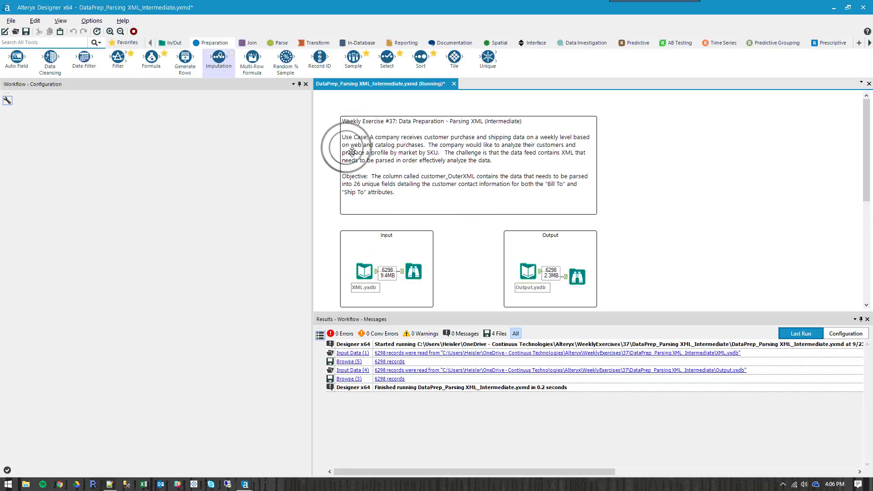
Switch to RawXML.txt in Notepad++ and examine the first customer record's reference, bill_to and ship_to elements
{"action": "left_click", "coordinate": [109, 484]}
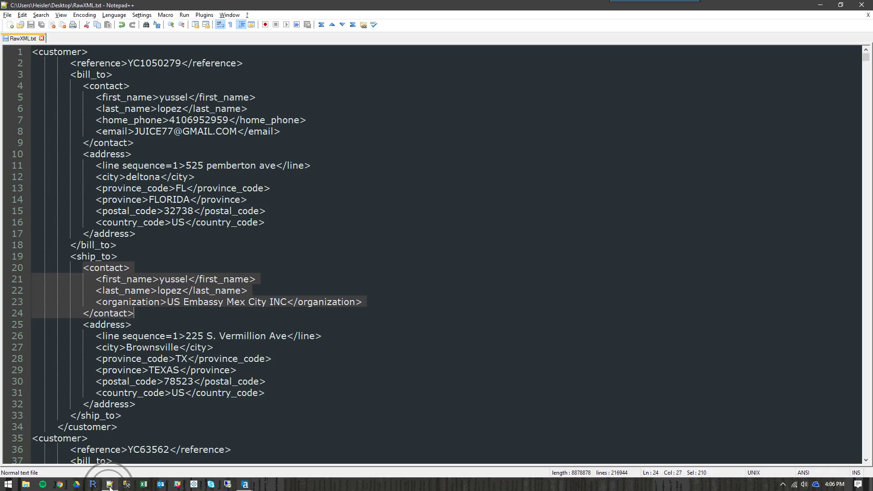
{"action": "left_click", "coordinate": [109, 300]}
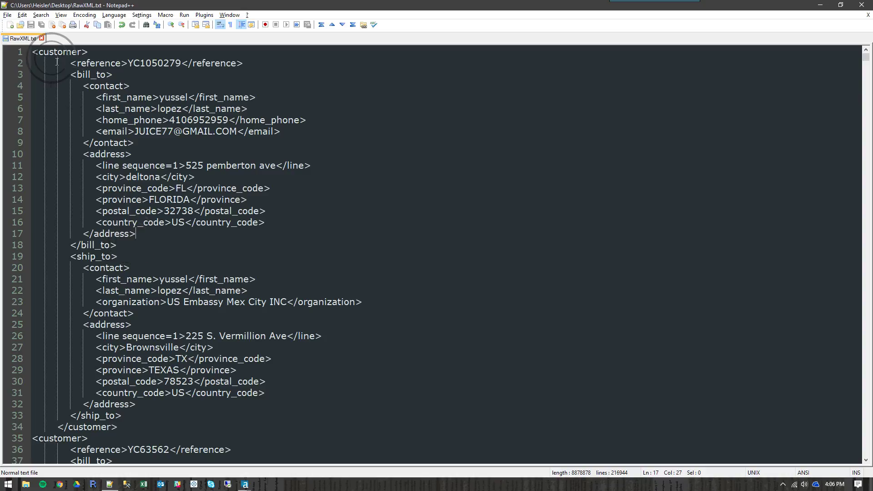
{"action": "left_click_drag", "start_coordinate": [33, 51], "coordinate": [127, 439]}
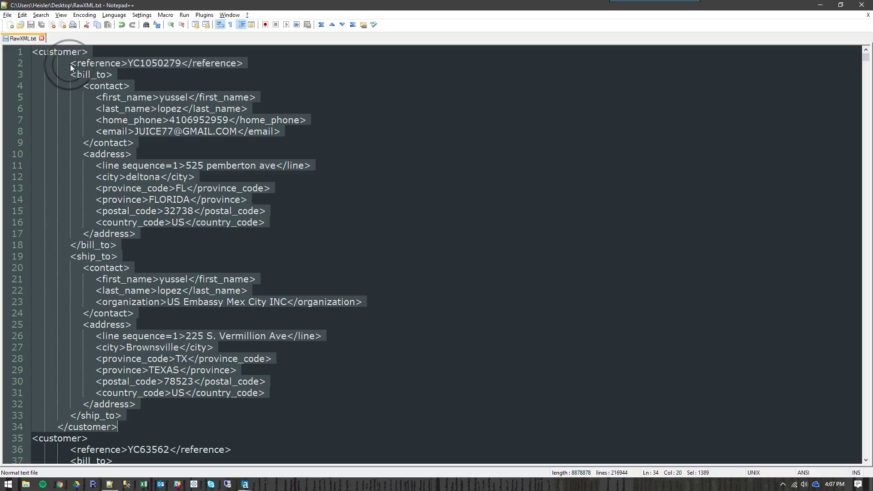
{"action": "left_click_drag", "start_coordinate": [71, 66], "coordinate": [236, 64]}
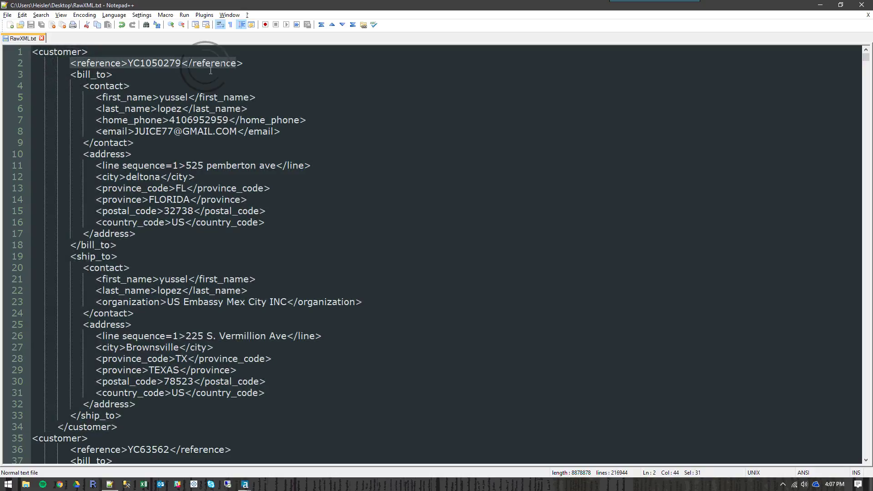
{"action": "left_click_drag", "start_coordinate": [68, 75], "coordinate": [114, 75]}
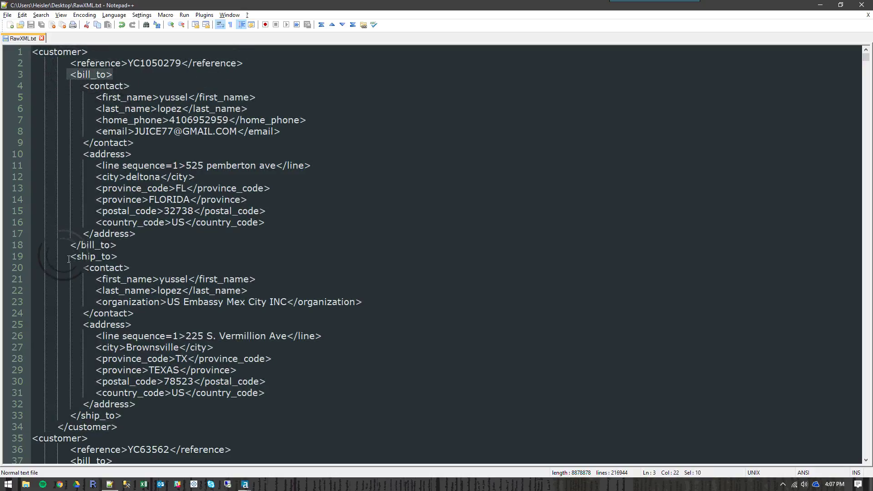
{"action": "left_click_drag", "start_coordinate": [68, 260], "coordinate": [118, 257]}
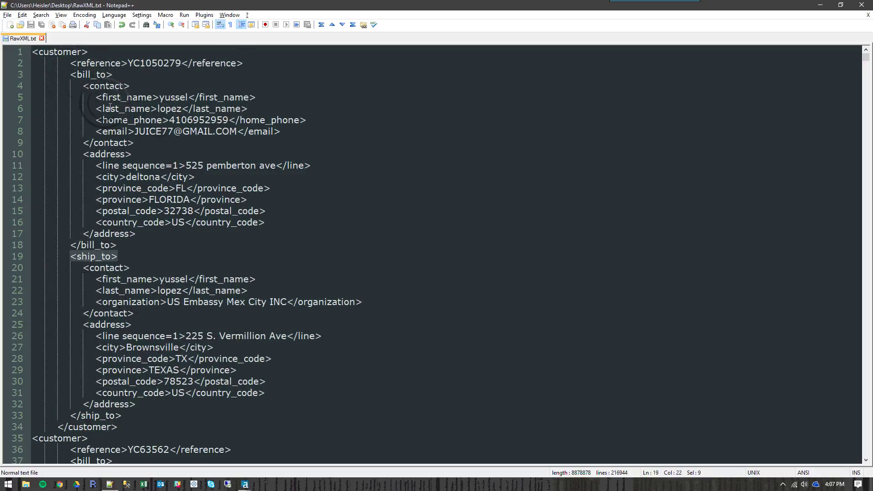
Examine the contact and address elements nested under bill_to and ship_to, including their individual child fields
{"action": "left_click_drag", "start_coordinate": [69, 75], "coordinate": [113, 75]}
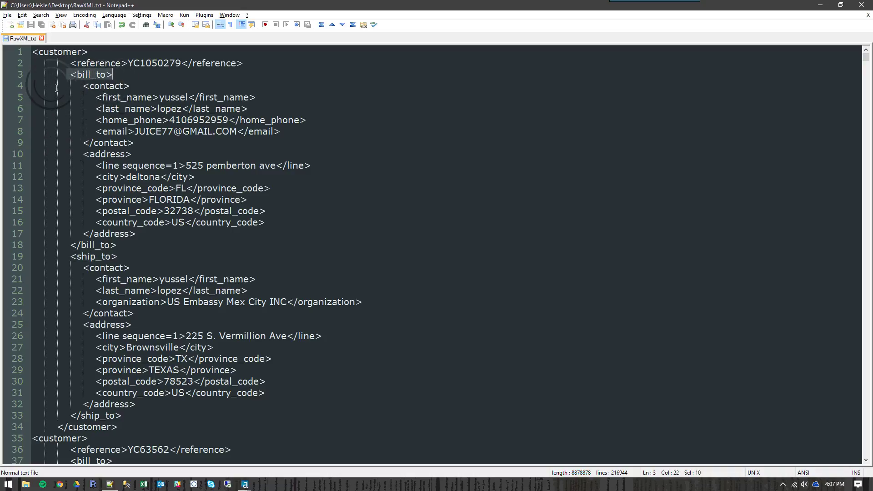
{"action": "left_click_drag", "start_coordinate": [83, 87], "coordinate": [123, 86]}
{"action": "left_click_drag", "start_coordinate": [80, 155], "coordinate": [133, 157]}
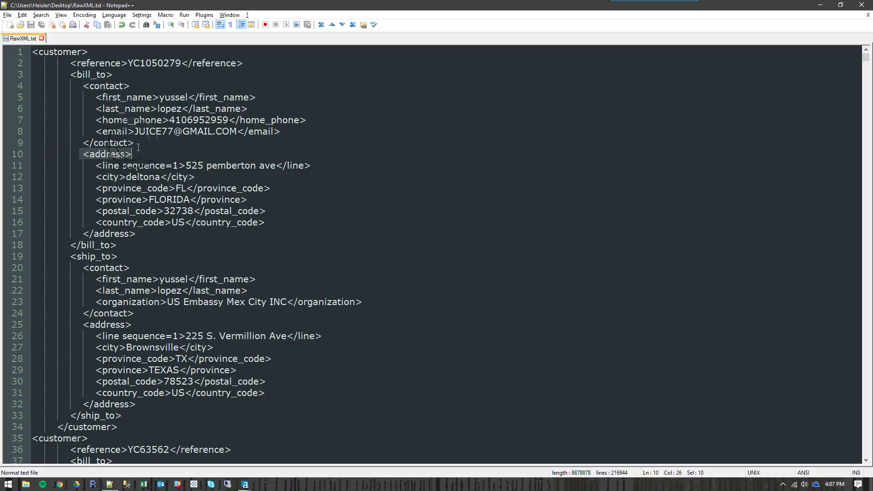
{"action": "left_click_drag", "start_coordinate": [84, 269], "coordinate": [138, 274]}
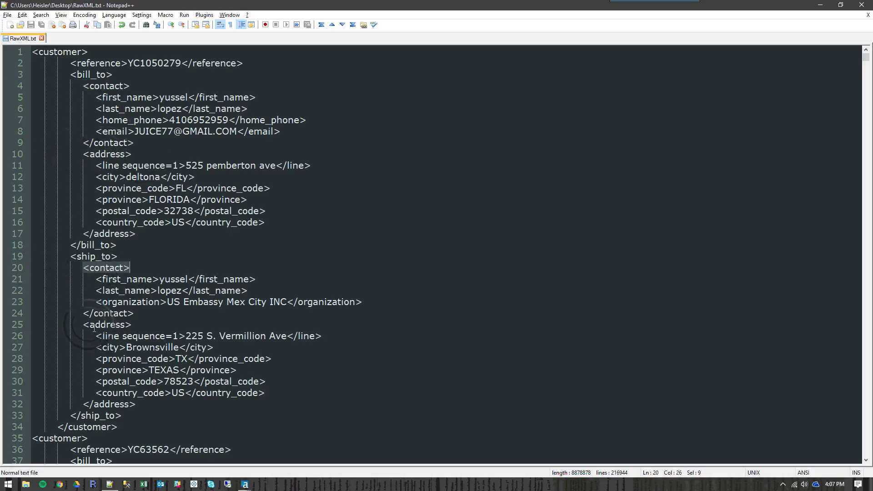
{"action": "left_click_drag", "start_coordinate": [90, 326], "coordinate": [132, 324]}
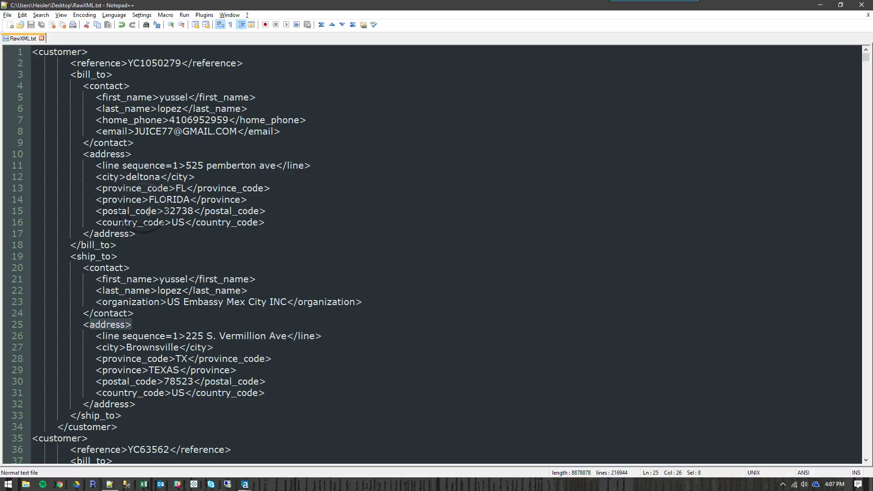
{"action": "left_click", "coordinate": [175, 225]}
{"action": "left_click", "coordinate": [158, 210]}
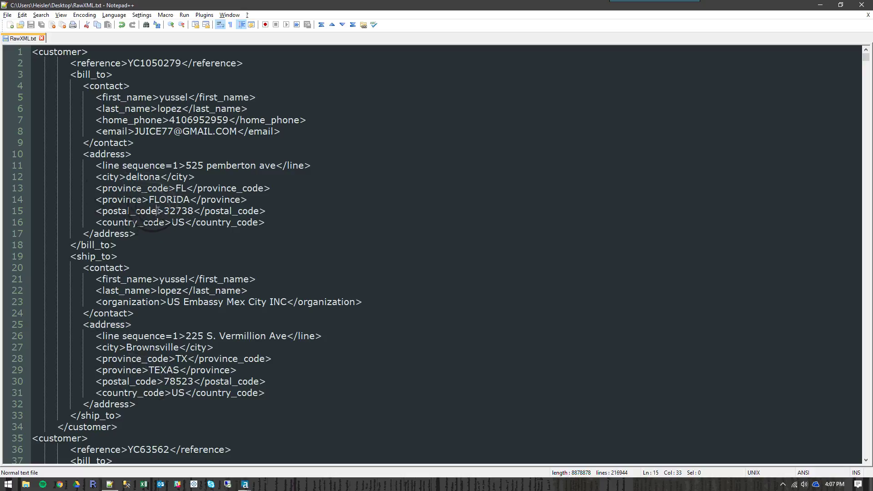
{"action": "left_click", "coordinate": [130, 188]}
{"action": "left_click", "coordinate": [120, 131]}
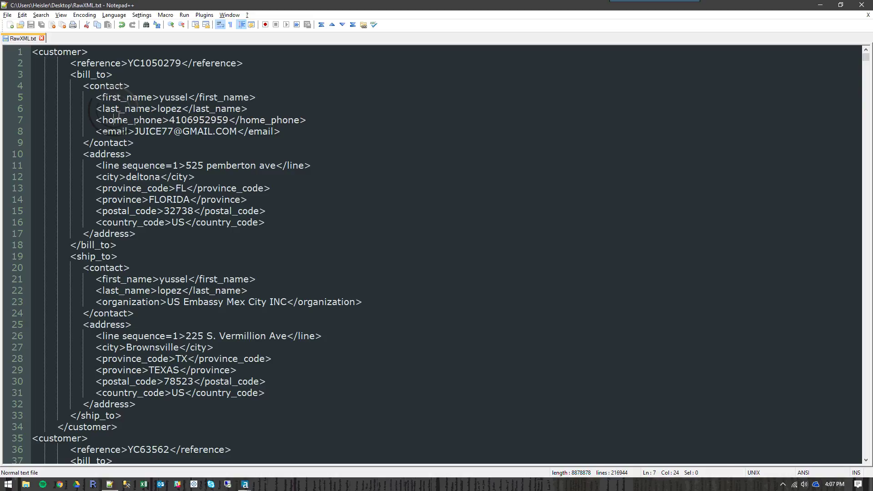
Switch back to Alteryx Designer and view the expected data in the Output container's Browse tool
{"action": "key", "text": "super"}
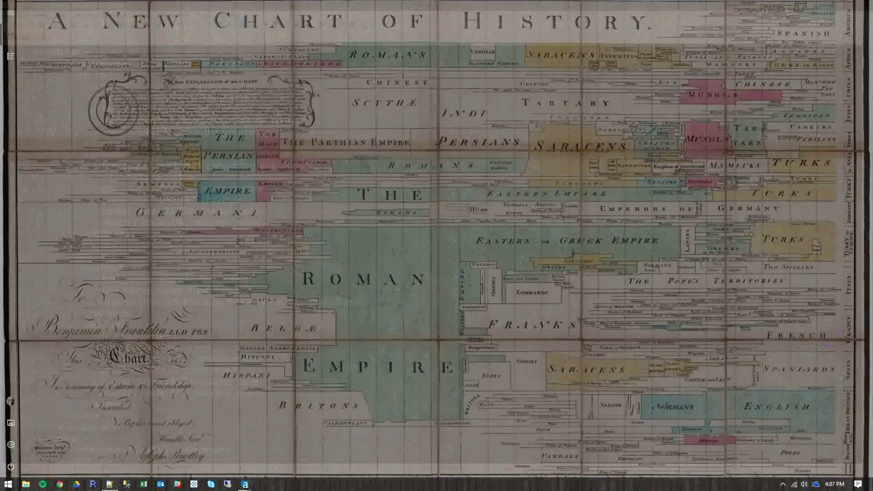
{"action": "key", "text": "super"}
{"action": "key", "text": "alt+Tab"}
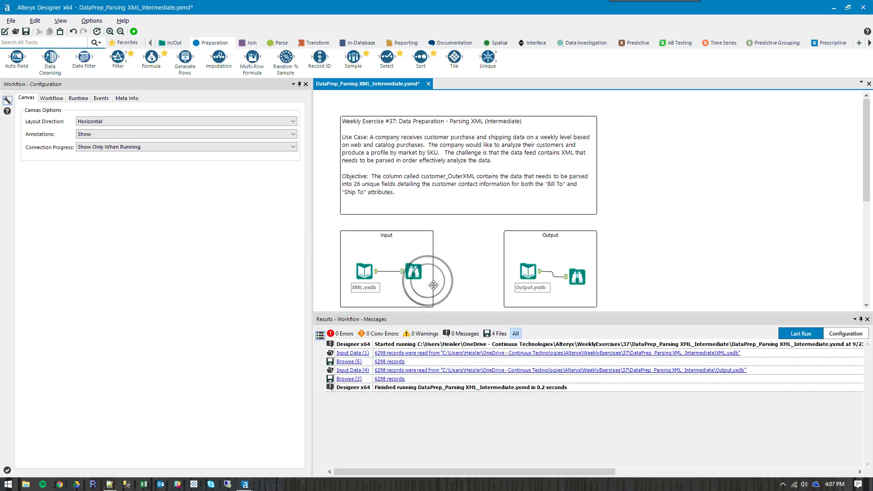
{"action": "scroll", "coordinate": [434, 285], "scroll_direction": "down", "scroll_amount": 2}
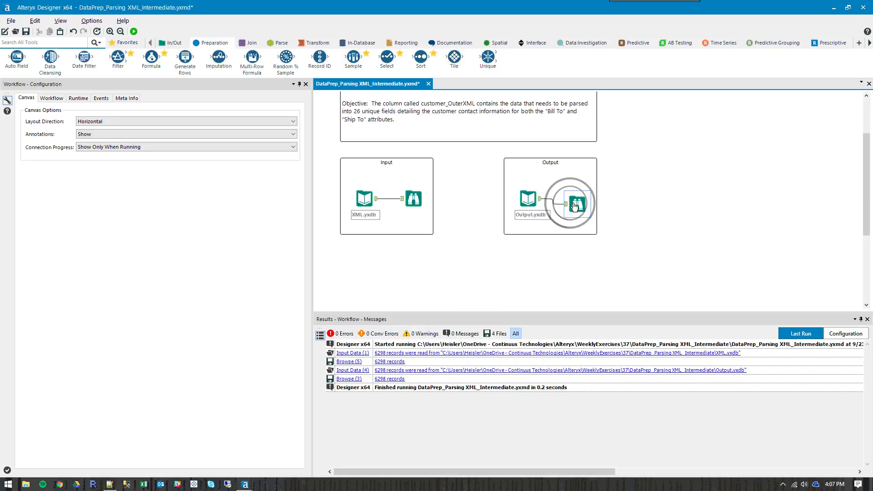
{"action": "left_click", "coordinate": [575, 206]}
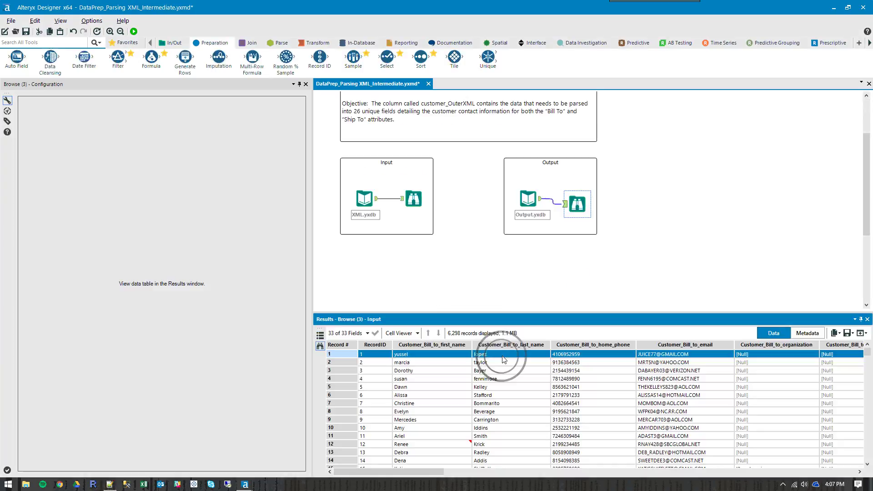
Compare the bill_to and ship_to blocks in RawXML.txt with the matching Customer_Bill_to and Customer_Ship_to columns of the output
{"action": "key", "text": "alt+Tab"}
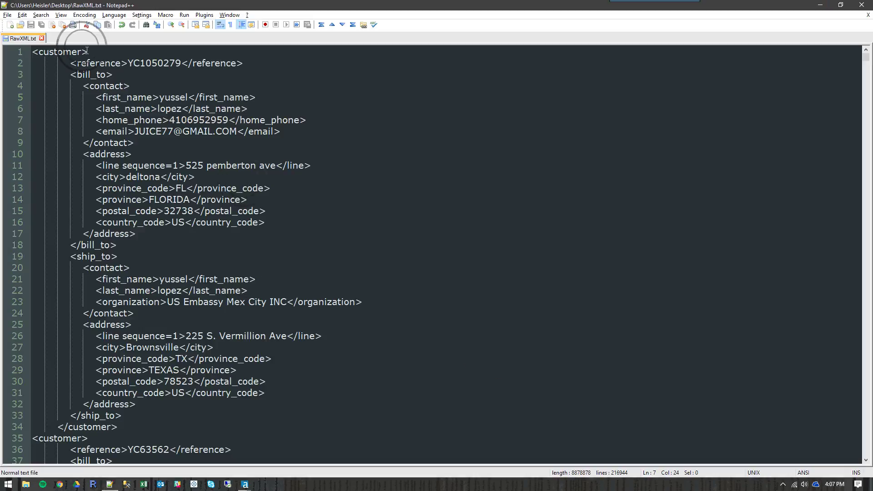
{"action": "left_click_drag", "start_coordinate": [69, 75], "coordinate": [140, 239]}
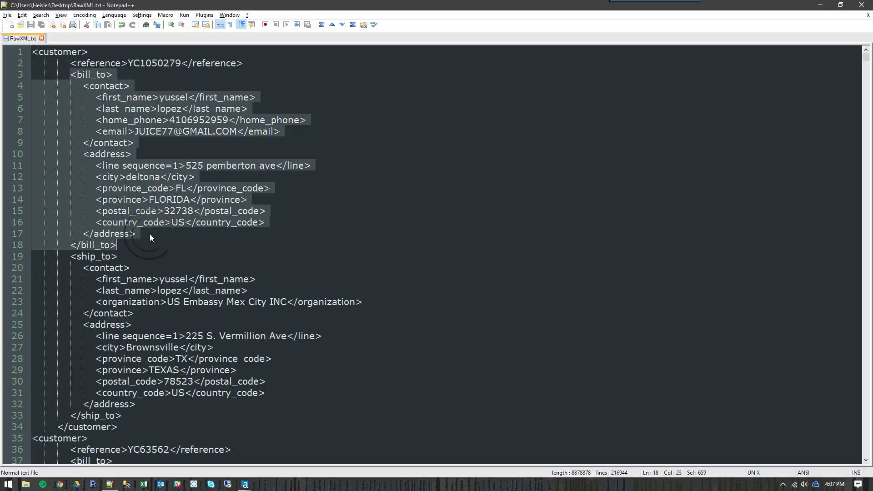
{"action": "key", "text": "alt+Tab"}
{"action": "left_click_drag", "start_coordinate": [397, 471], "coordinate": [678, 471]}
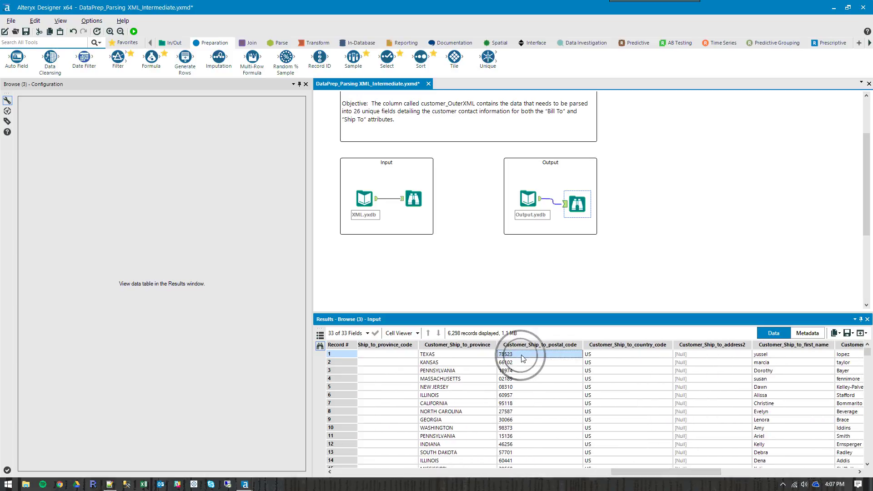
{"action": "key", "text": "alt+Tab"}
{"action": "left_click_drag", "start_coordinate": [71, 256], "coordinate": [162, 425]}
{"action": "key", "text": "alt+Tab"}
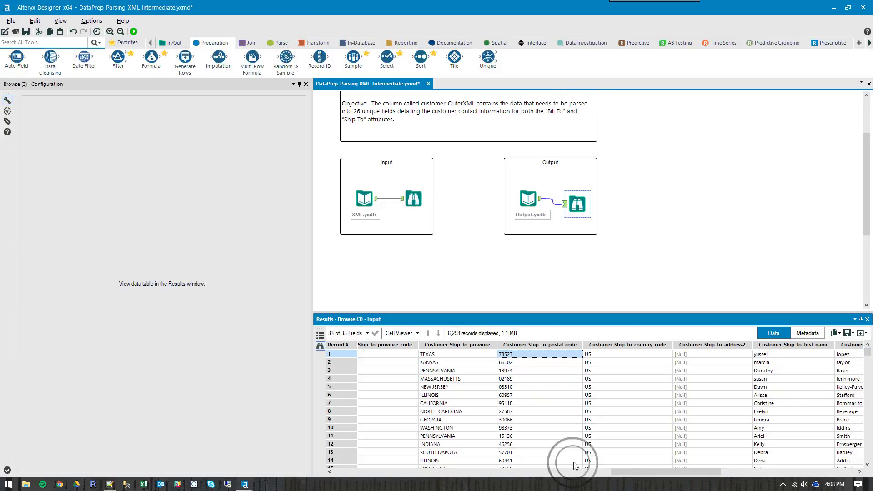
Review the output's full column range, including Customer_Reference and the order columns from Order Number to ship_via
{"action": "left_click_drag", "start_coordinate": [675, 472], "coordinate": [395, 473]}
{"action": "left_click_drag", "start_coordinate": [375, 354], "coordinate": [817, 472]}
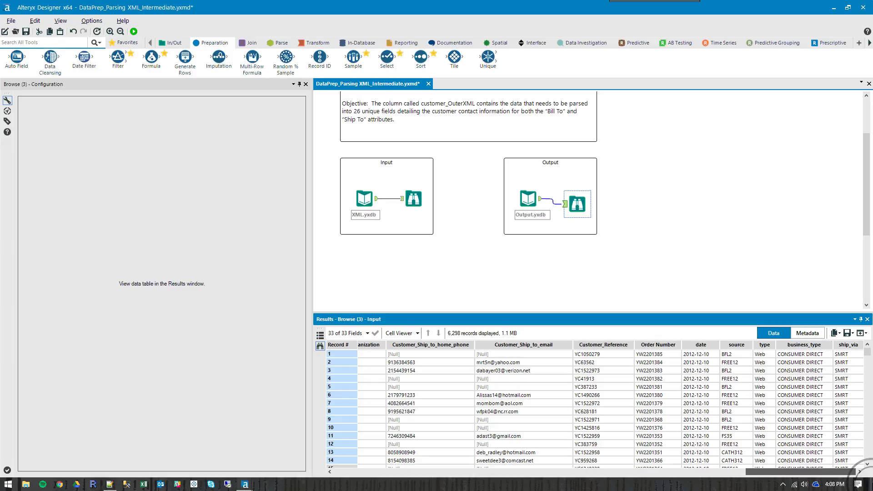
{"action": "left_click", "coordinate": [593, 355]}
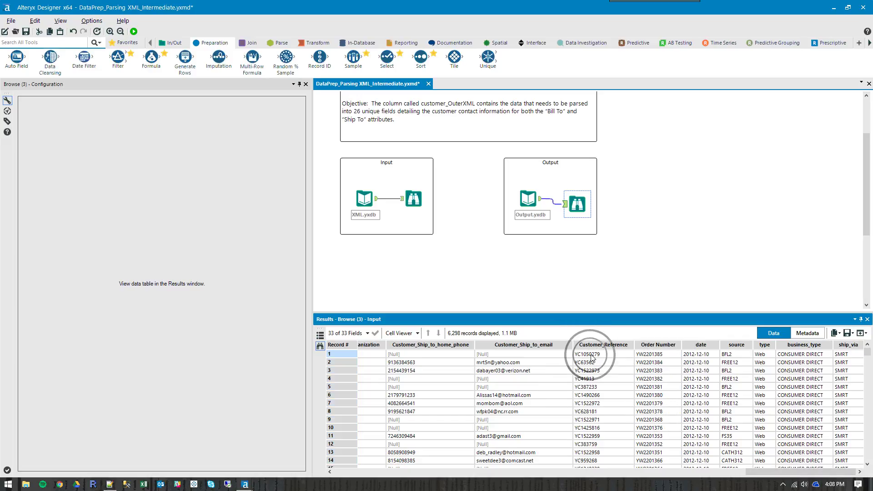
{"action": "left_click_drag", "start_coordinate": [646, 354], "coordinate": [844, 386]}
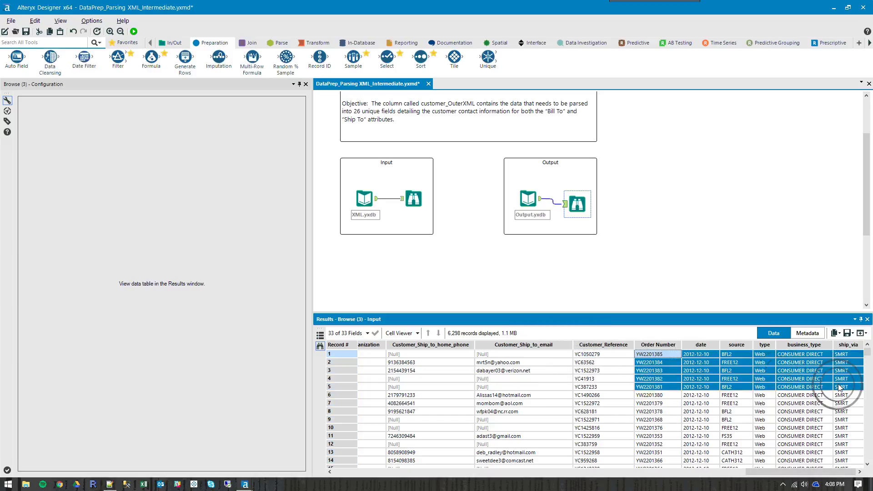
View the Input container's Browse data and examine the order columns and the customer_OuterXML column
{"action": "left_click", "coordinate": [414, 199]}
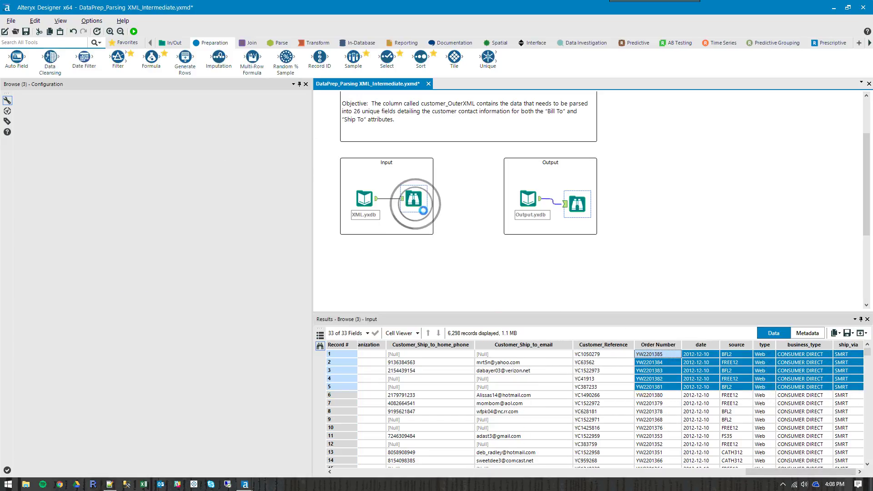
{"action": "left_click", "coordinate": [392, 362]}
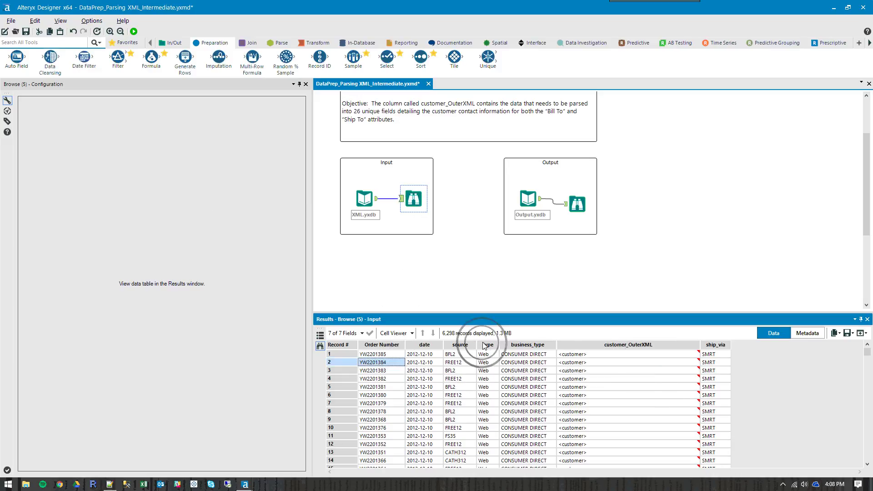
{"action": "left_click_drag", "start_coordinate": [533, 359], "coordinate": [302, 420]}
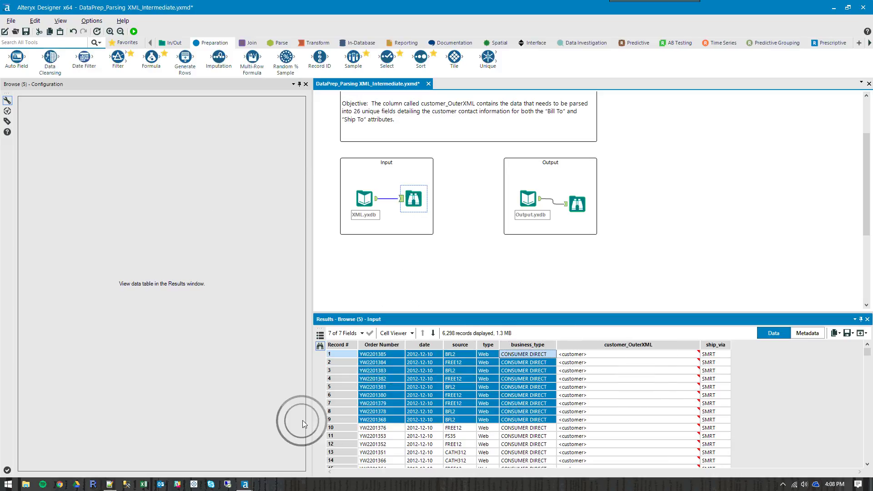
{"action": "left_click", "coordinate": [594, 355]}
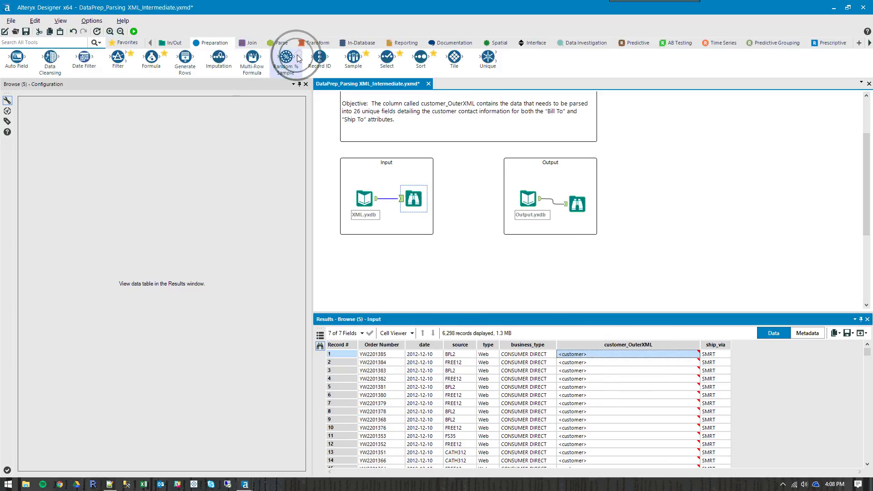
Add a Record ID tool below the Input container and connect it to the XML.yxdb input
{"action": "left_click", "coordinate": [405, 259]}
{"action": "left_click_drag", "start_coordinate": [376, 199], "coordinate": [390, 259]}
{"action": "left_click", "coordinate": [22, 107]}
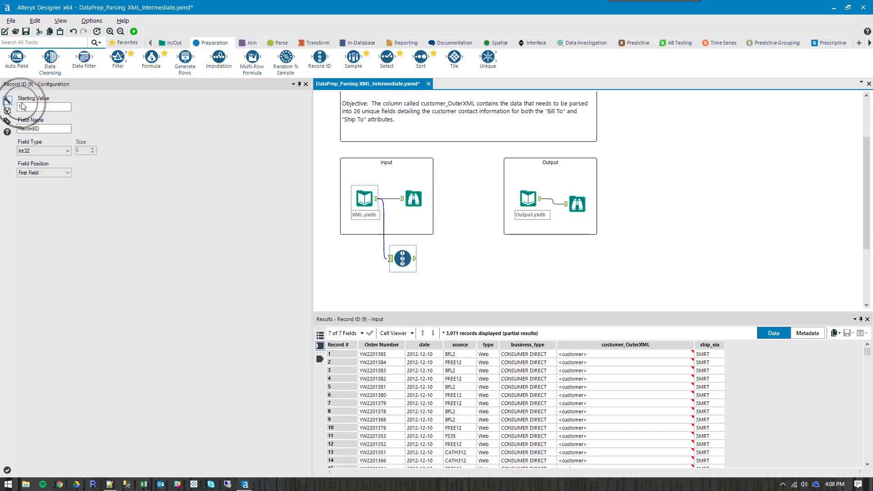
Add an XML Parse tool after the Record ID tool, parsing the Root element of customer_OuterXML and returning the outer XML
{"action": "left_click", "coordinate": [281, 43]}
{"action": "left_click_drag", "start_coordinate": [125, 64], "coordinate": [452, 257]}
{"action": "left_click", "coordinate": [121, 108]}
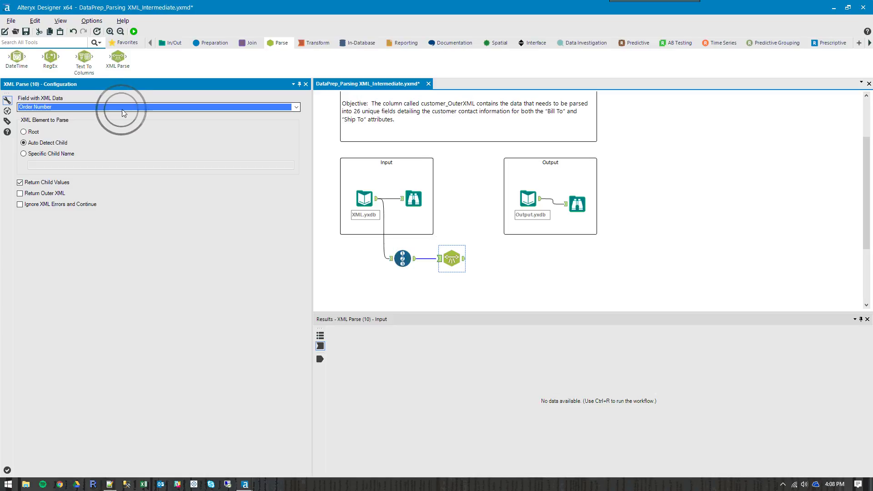
{"action": "left_click", "coordinate": [47, 150]}
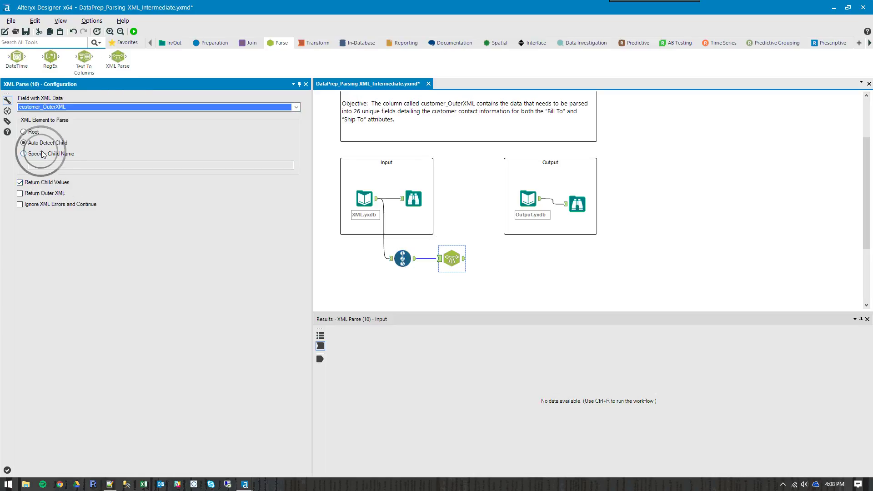
{"action": "left_click", "coordinate": [25, 132]}
{"action": "left_click", "coordinate": [20, 193]}
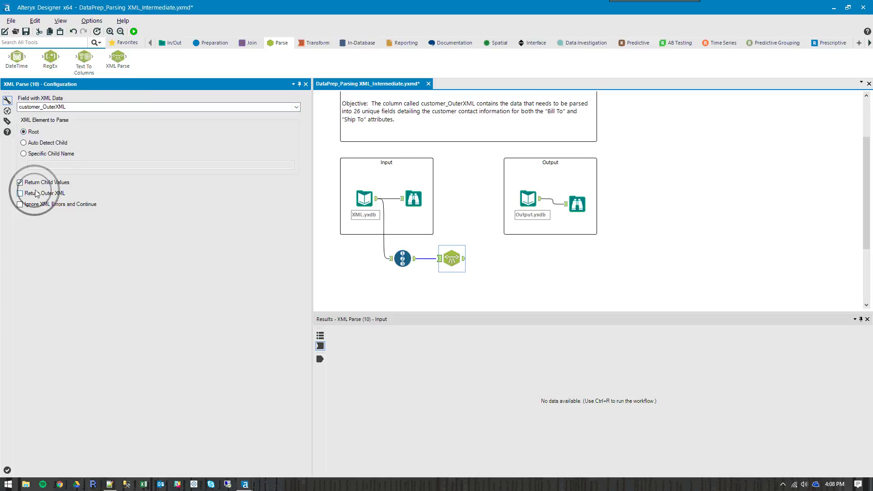
Switch to RawXML.txt in Notepad++, examine the reference, bill_to and ship_to elements, undo the accidental edit, and return to Alteryx Designer
{"action": "key", "text": "alt+Tab"}
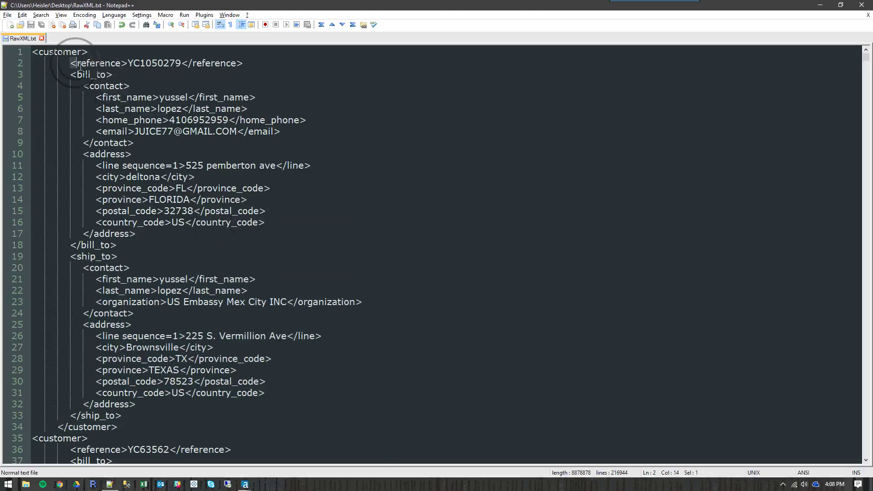
{"action": "left_click_drag", "start_coordinate": [71, 63], "coordinate": [253, 64]}
{"action": "left_click_drag", "start_coordinate": [70, 74], "coordinate": [113, 75]}
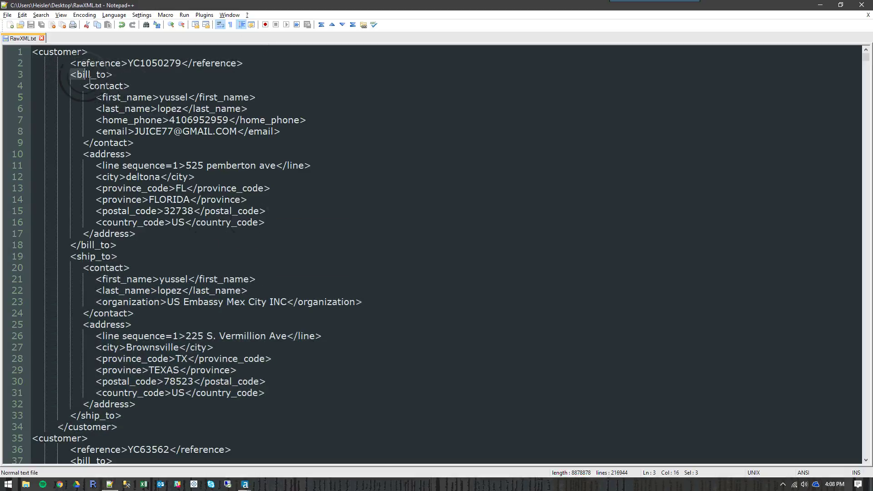
{"action": "left_click_drag", "start_coordinate": [70, 256], "coordinate": [118, 257]}
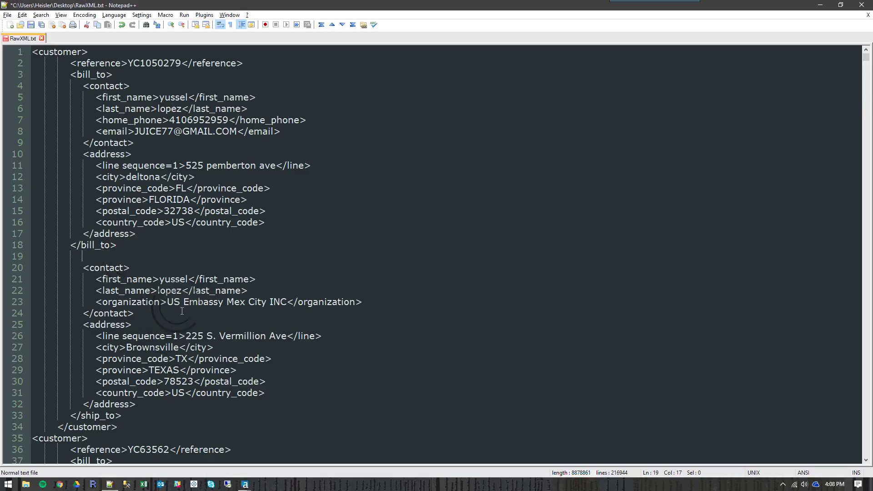
{"action": "key", "text": "ctrl+z"}
{"action": "key", "text": "alt+Tab"}
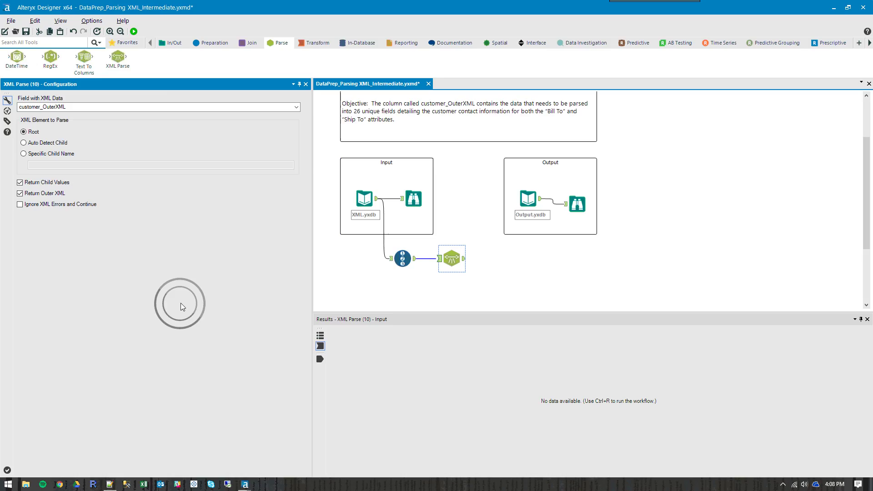
Run the workflow and view the XML Parse tool's output data across to the newly parsed columns
{"action": "left_click", "coordinate": [134, 31]}
{"action": "left_click", "coordinate": [460, 257]}
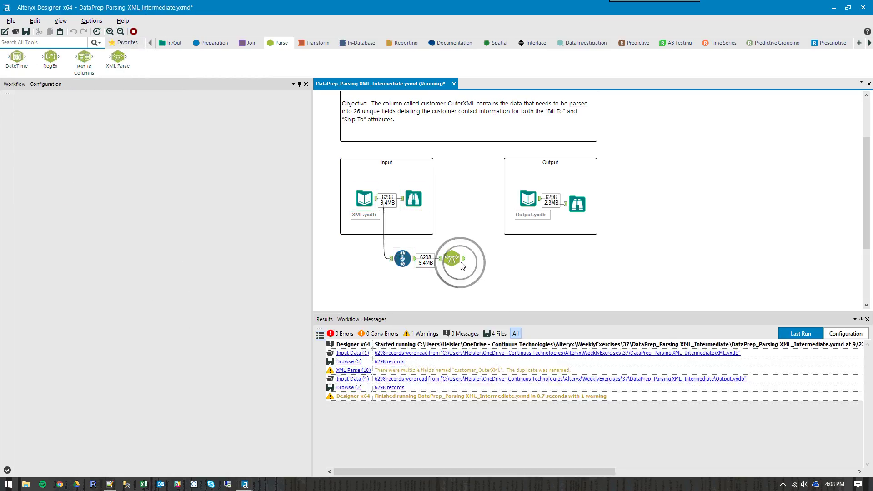
{"action": "left_click", "coordinate": [525, 351]}
{"action": "left_click_drag", "start_coordinate": [521, 472], "coordinate": [386, 485]}
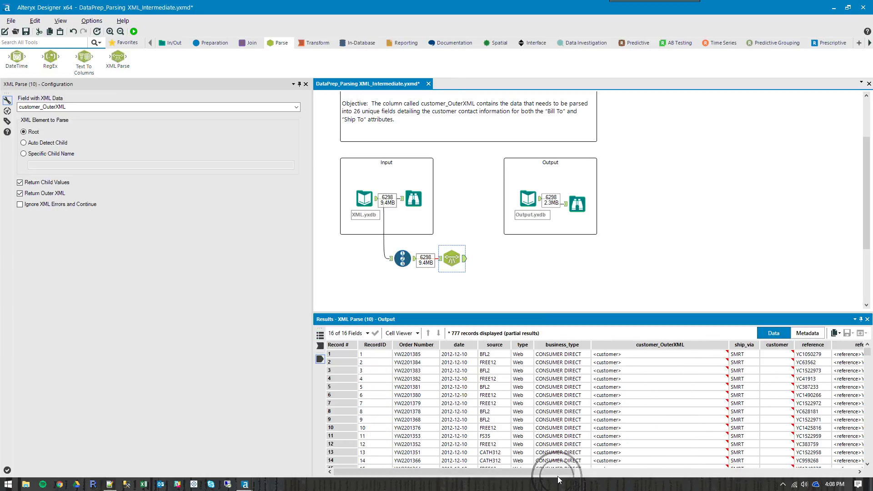
{"action": "left_click_drag", "start_coordinate": [556, 473], "coordinate": [826, 487]}
Examine the first record's reference_OuterXML, bill_to_OuterXML, ship_to_OuterXML and customer_OuterXML2 values in the XML Parse output
{"action": "left_click", "coordinate": [484, 355]}
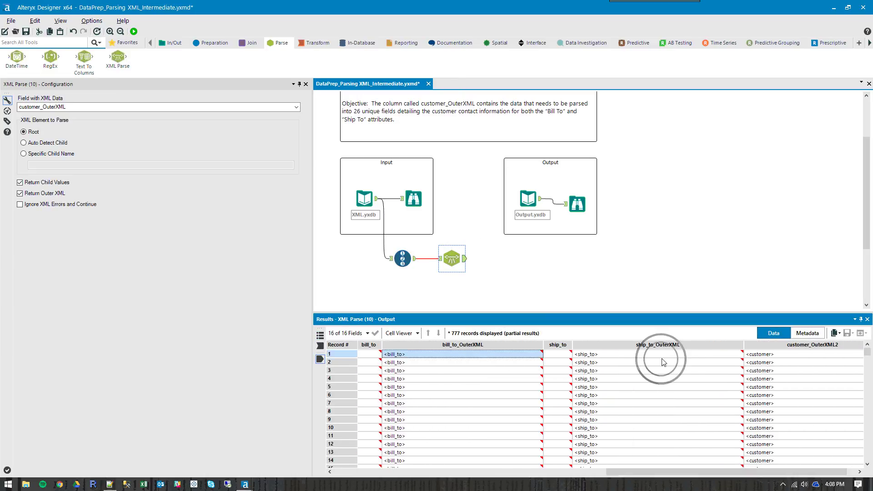
{"action": "left_click", "coordinate": [630, 355], "text": "ctrl"}
{"action": "left_click", "coordinate": [772, 357], "text": "ctrl"}
{"action": "left_click_drag", "start_coordinate": [671, 475], "coordinate": [514, 343]}
{"action": "left_click", "coordinate": [601, 361]}
{"action": "left_click", "coordinate": [492, 354], "text": "ctrl"}
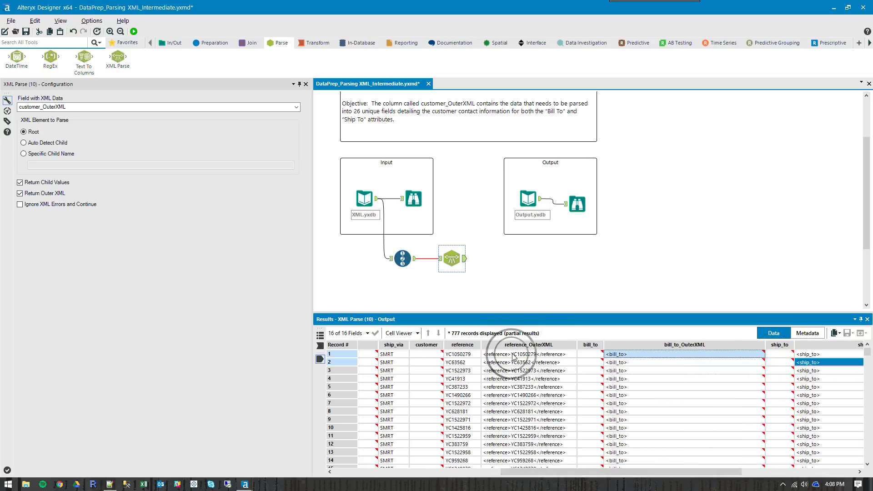
{"action": "left_click", "coordinate": [511, 354]}
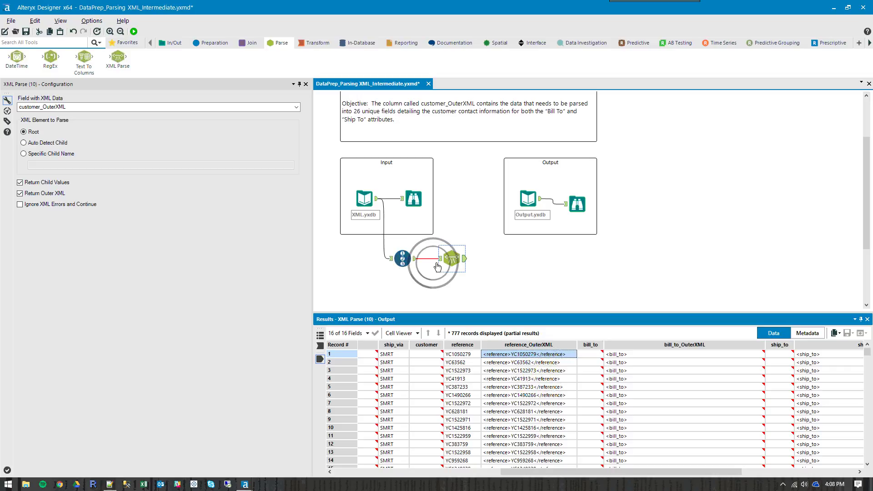
{"action": "left_click", "coordinate": [383, 223]}
{"action": "left_click", "coordinate": [452, 259]}
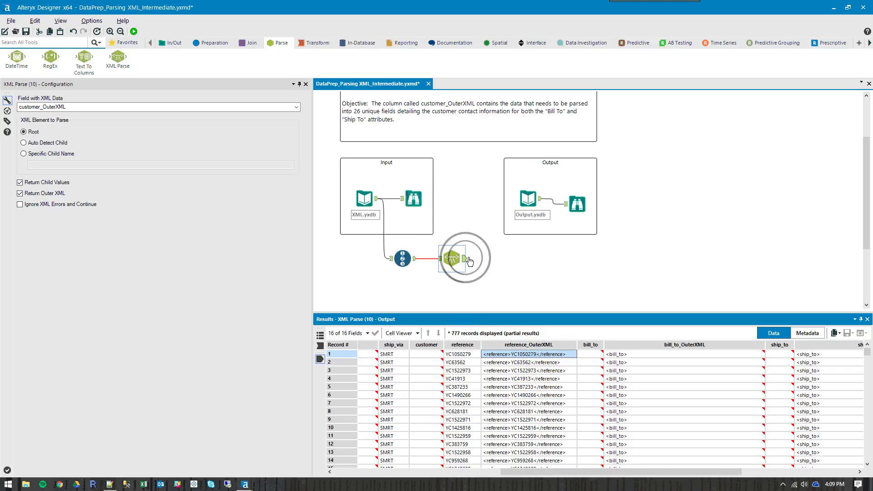
{"action": "left_click", "coordinate": [621, 355]}
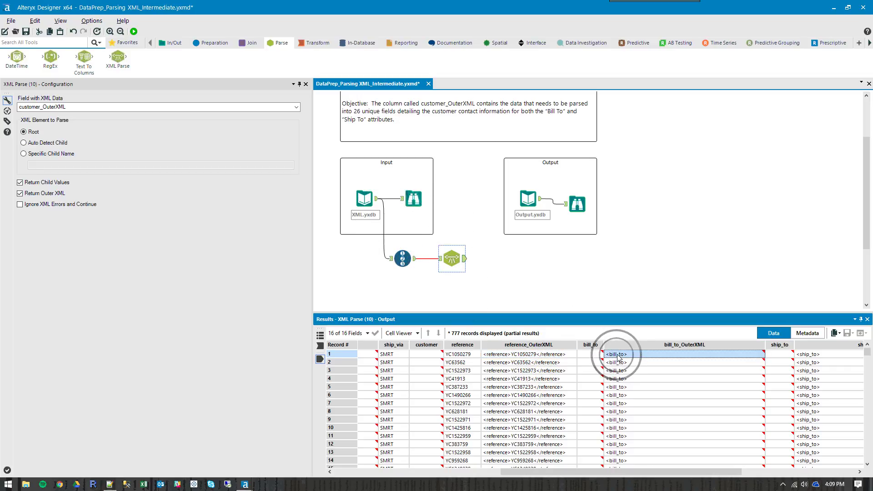
Switch to the raw XML in Notepad++, examine the contact and address blocks inside bill_to, and return to Alteryx Designer
{"action": "key", "text": "alt+Tab"}
{"action": "left_click_drag", "start_coordinate": [69, 82], "coordinate": [178, 249]}
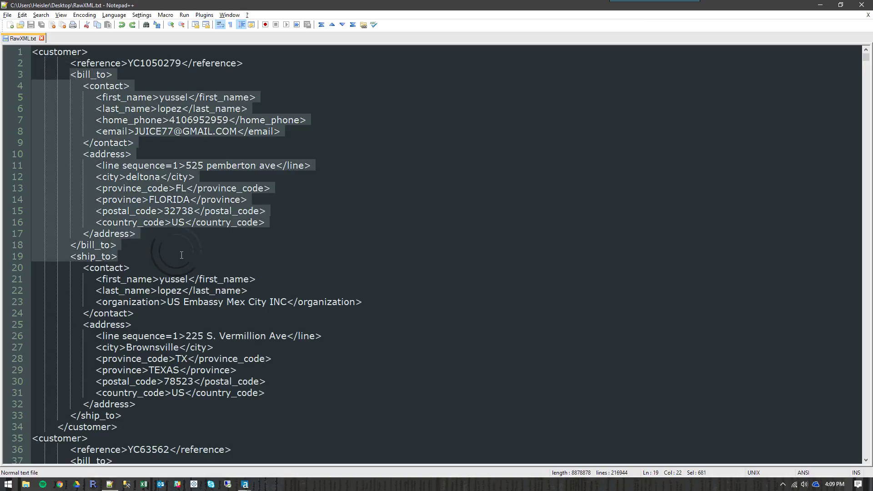
{"action": "left_click", "coordinate": [84, 87]}
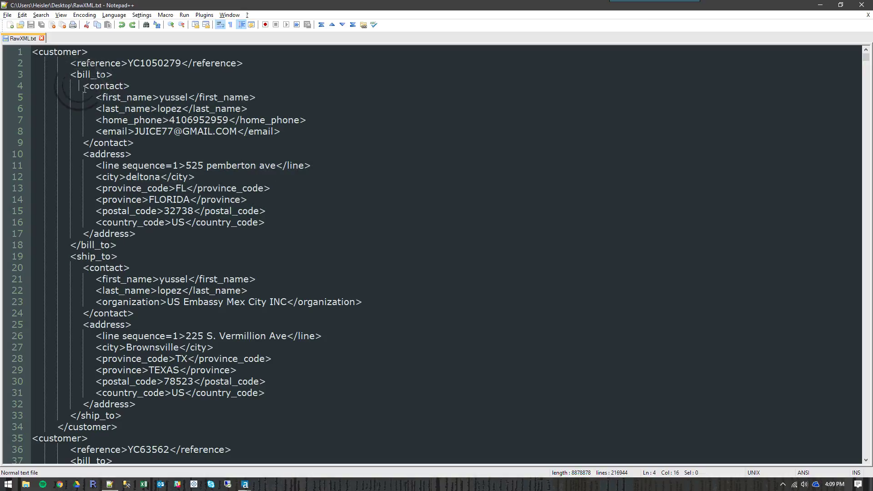
{"action": "left_click_drag", "start_coordinate": [84, 89], "coordinate": [147, 144]}
{"action": "left_click_drag", "start_coordinate": [83, 155], "coordinate": [144, 246]}
{"action": "key", "text": "alt+Tab"}
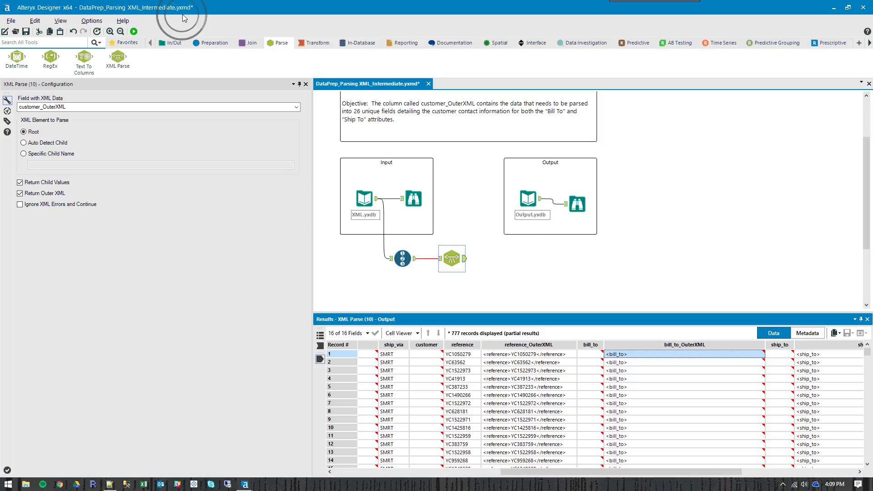
Add a second XML Parse tool after the first, parsing the specific child "contact" from the bill_to_OuterXML field
{"action": "left_click_drag", "start_coordinate": [118, 57], "coordinate": [496, 258]}
{"action": "left_click", "coordinate": [252, 107]}
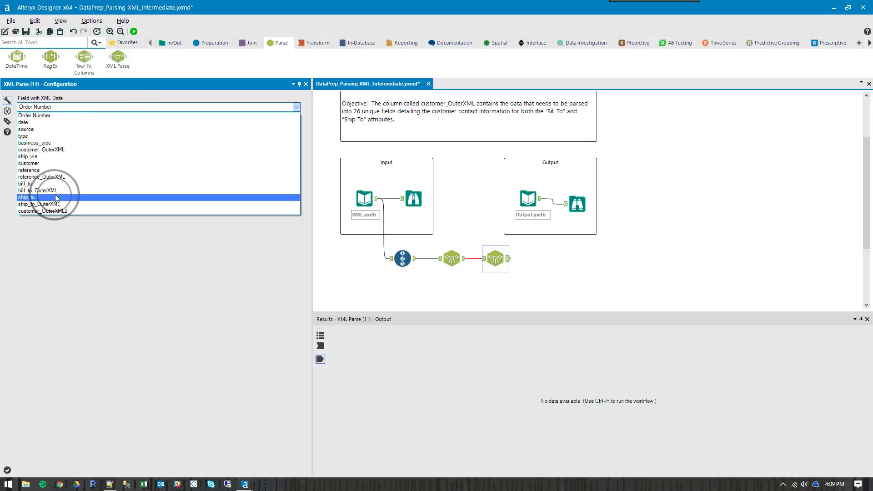
{"action": "left_click", "coordinate": [50, 190]}
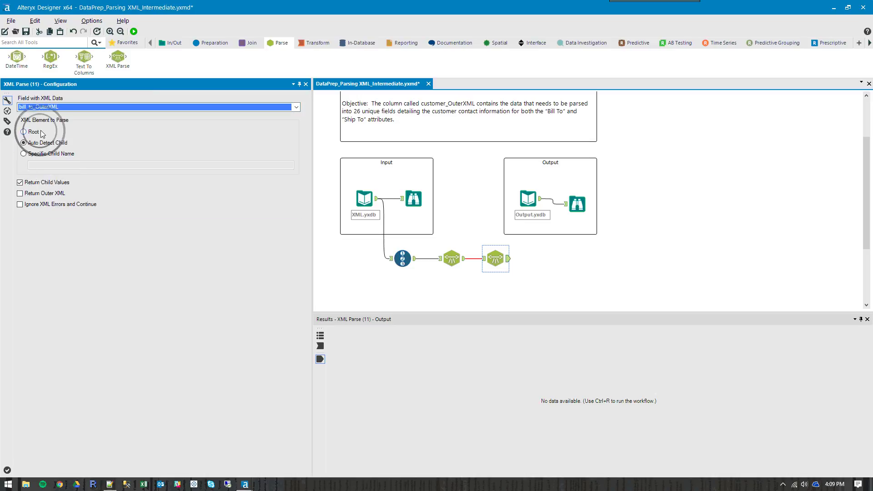
{"action": "left_click", "coordinate": [24, 154]}
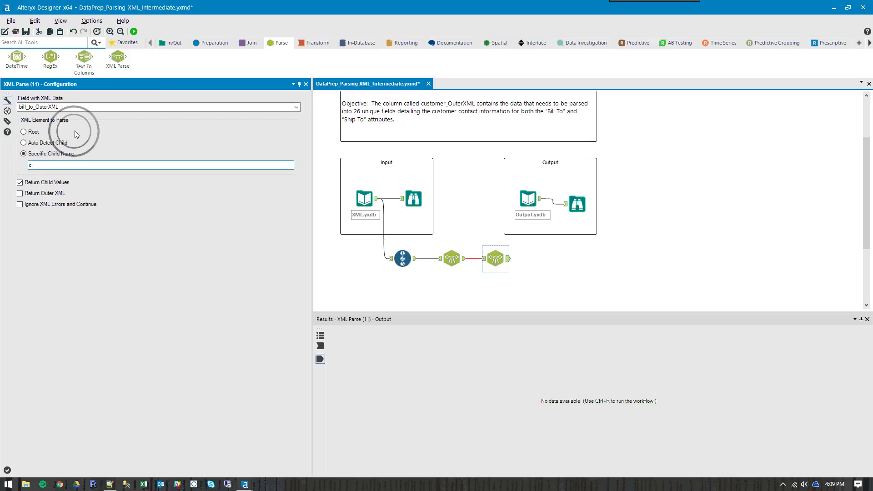
{"action": "type", "text": "contact"}
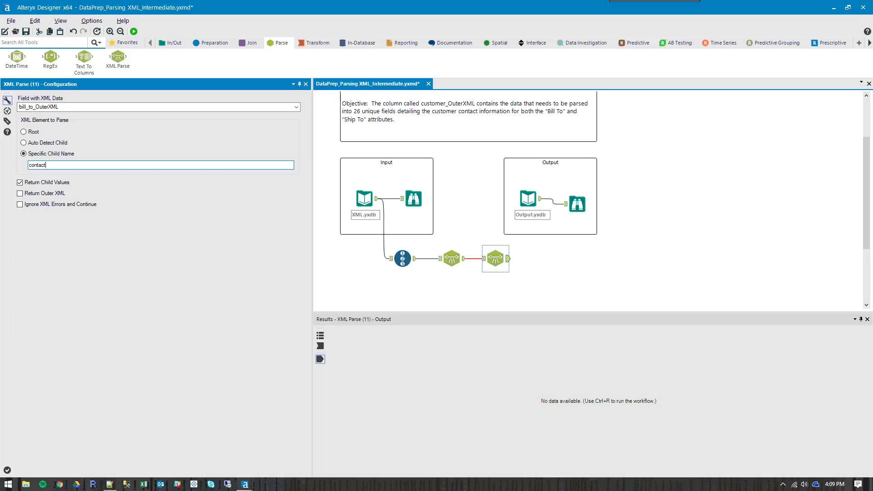
Check the fields inside the bill_to contact block of the raw XML against the second XML Parse tool's configuration
{"action": "key", "text": "alt+Tab"}
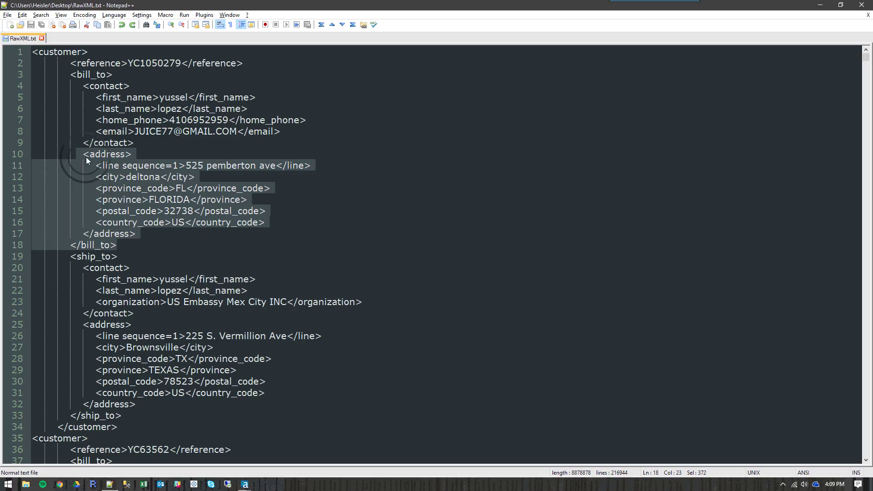
{"action": "left_click_drag", "start_coordinate": [93, 95], "coordinate": [146, 135]}
{"action": "key", "text": "alt+Tab"}
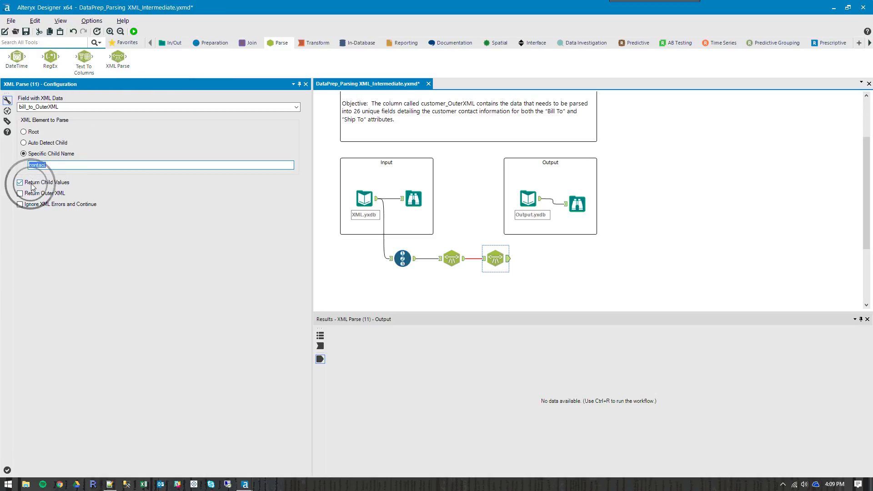
{"action": "key", "text": "alt+Tab"}
{"action": "left_click_drag", "start_coordinate": [95, 96], "coordinate": [162, 148]}
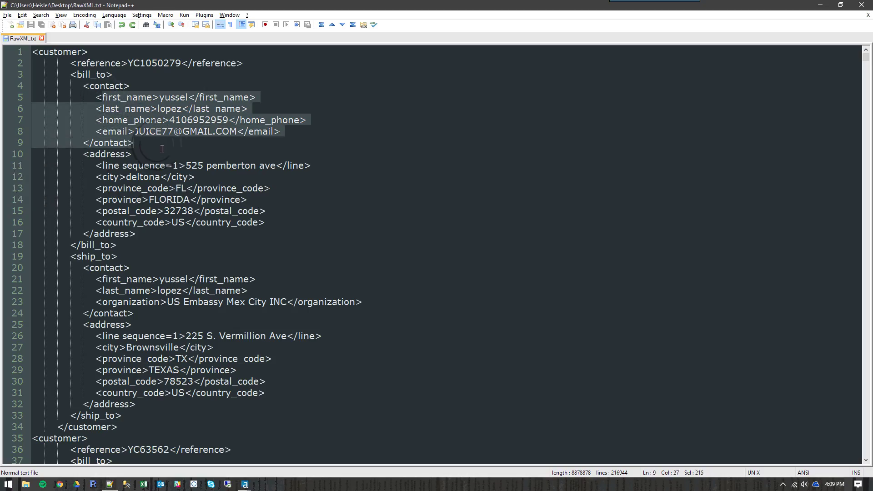
{"action": "key", "text": "alt+Tab"}
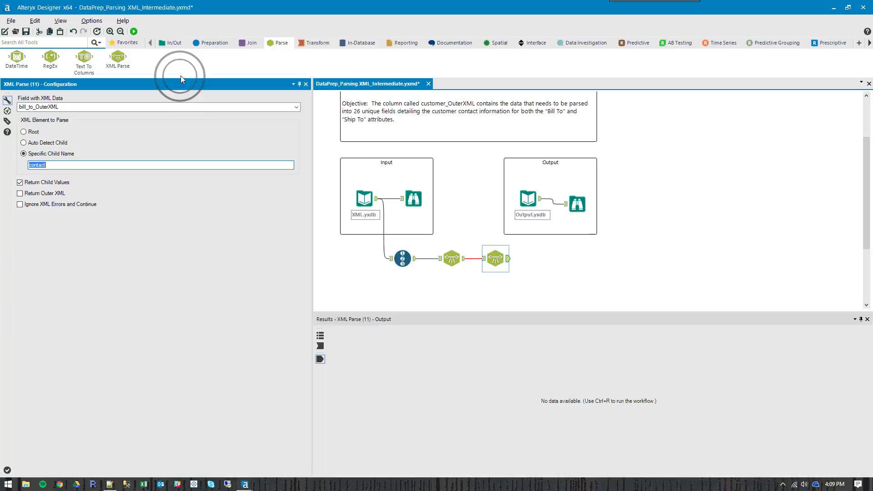
Run the workflow and compare the parsed contact columns in the second XML Parse tool's output with the raw XML
{"action": "left_click", "coordinate": [133, 31]}
{"action": "left_click", "coordinate": [616, 246]}
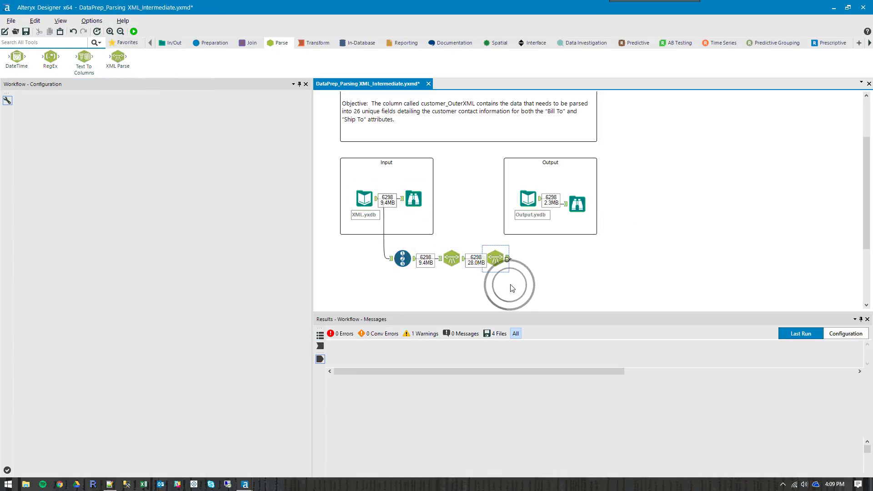
{"action": "left_click_drag", "start_coordinate": [533, 473], "coordinate": [738, 473]}
{"action": "left_click_drag", "start_coordinate": [604, 354], "coordinate": [805, 354]}
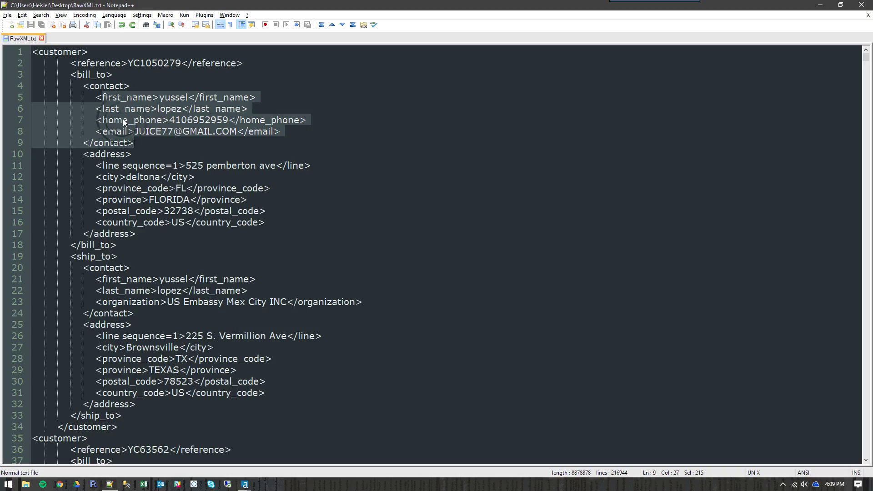
{"action": "key", "text": "alt+Tab"}
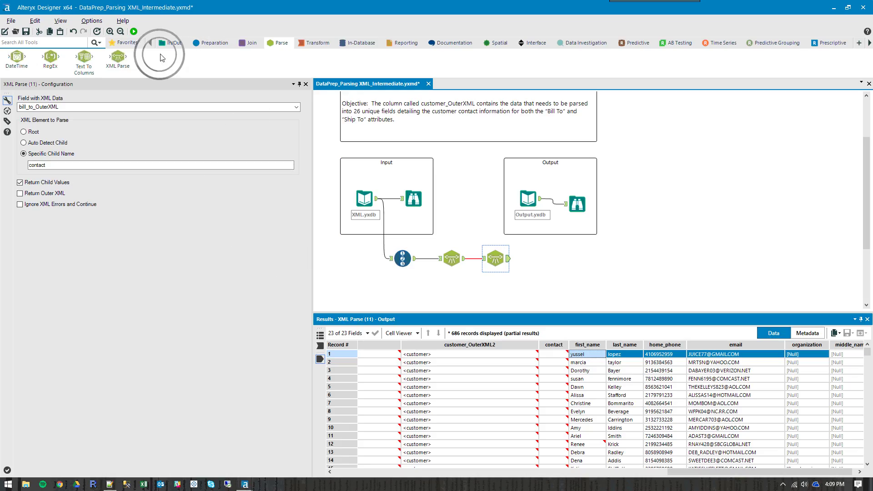
Add a third XML Parse tool after the second and review the bill_to address block in the raw XML
{"action": "left_click_drag", "start_coordinate": [129, 64], "coordinate": [523, 255]}
{"action": "key", "text": "alt+Tab"}
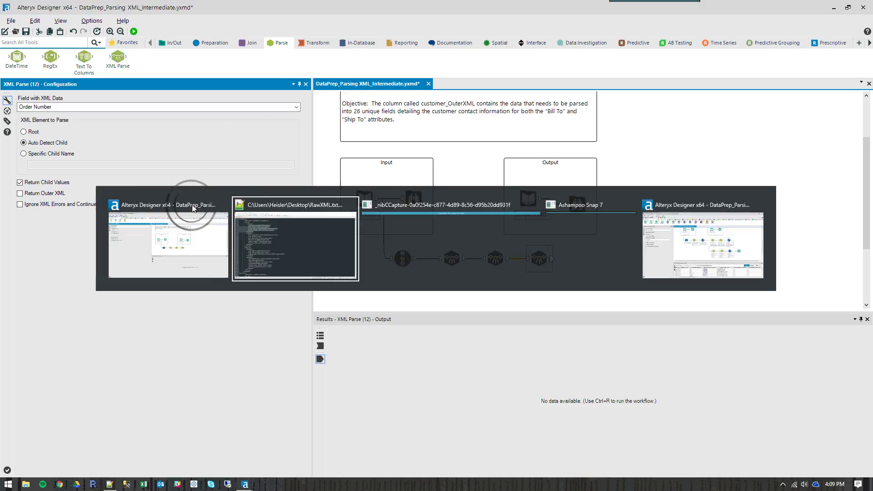
{"action": "left_click_drag", "start_coordinate": [72, 254], "coordinate": [182, 292]}
{"action": "left_click_drag", "start_coordinate": [86, 153], "coordinate": [118, 246]}
{"action": "key", "text": "alt+Tab"}
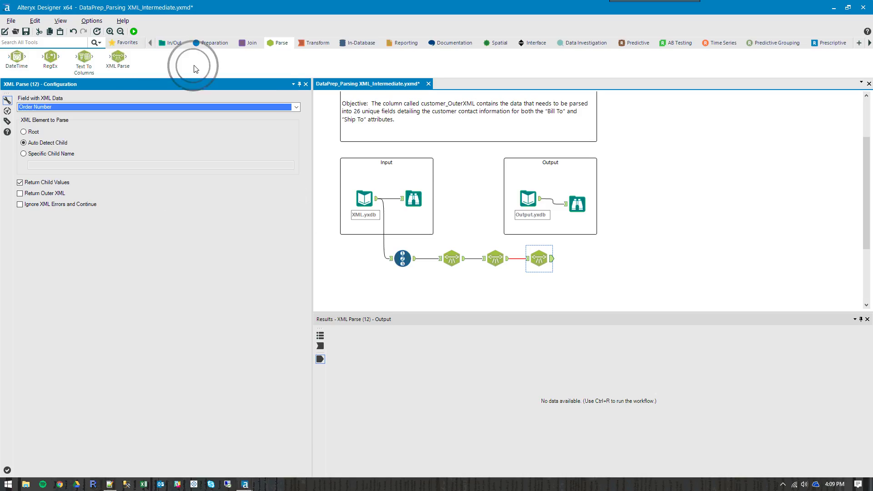
Configure the third XML Parse tool to parse the specific child "address" from the bill_to_OuterXML field
{"action": "left_click", "coordinate": [59, 107]}
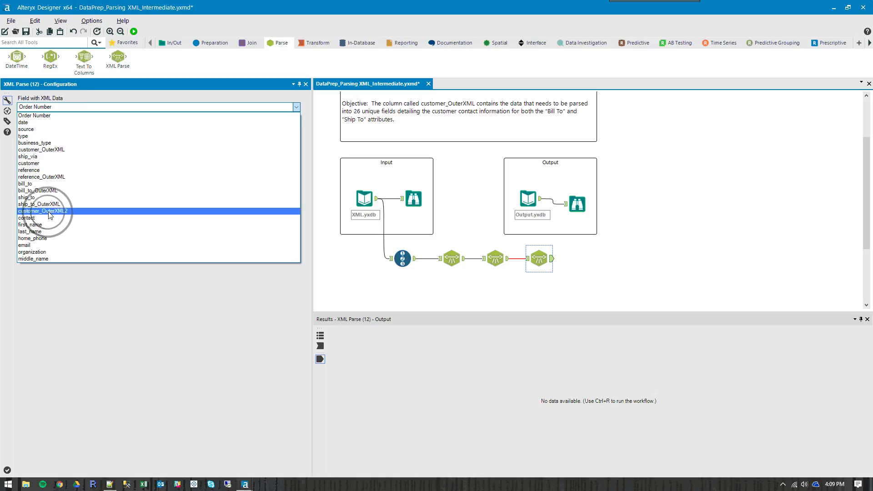
{"action": "left_click", "coordinate": [45, 191]}
{"action": "left_click", "coordinate": [27, 153]}
{"action": "left_click", "coordinate": [48, 165]}
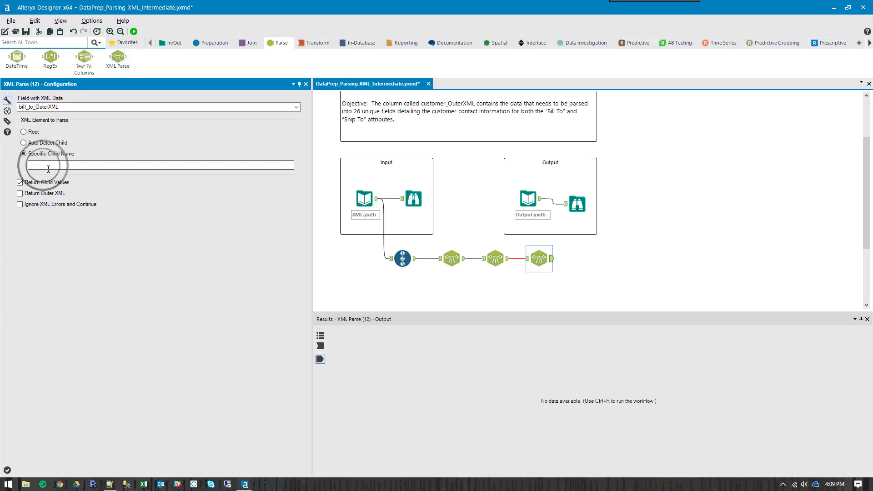
{"action": "type", "text": "Shi"}
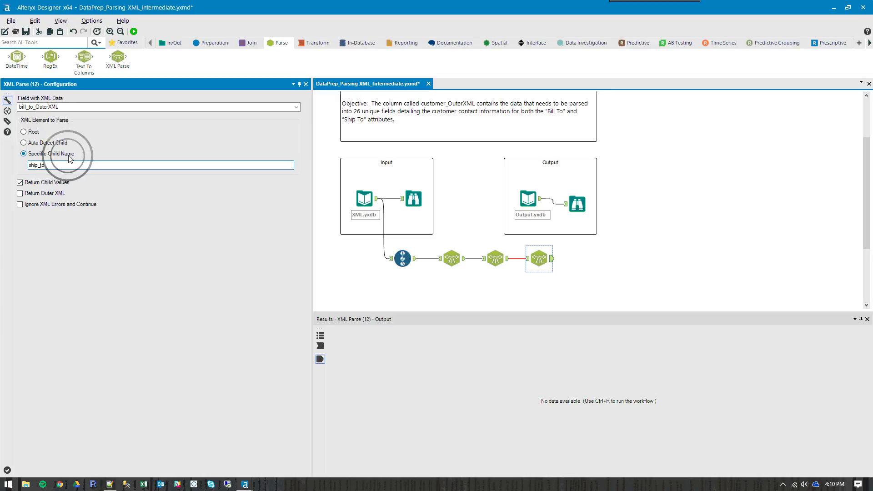
{"action": "double_click", "coordinate": [46, 165]}
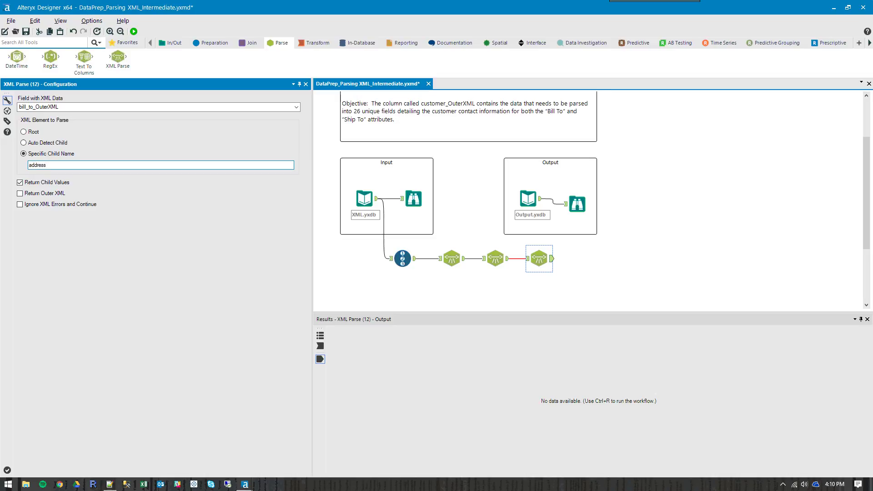
Run the workflow and examine the address columns from line to country_code in the third XML Parse tool's output
{"action": "left_click", "coordinate": [134, 31]}
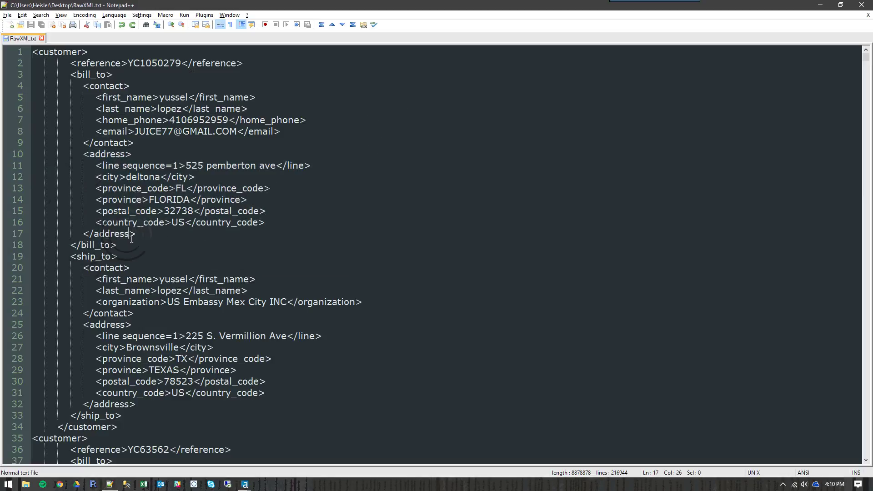
{"action": "key", "text": "alt+Tab"}
{"action": "left_click", "coordinate": [542, 260]}
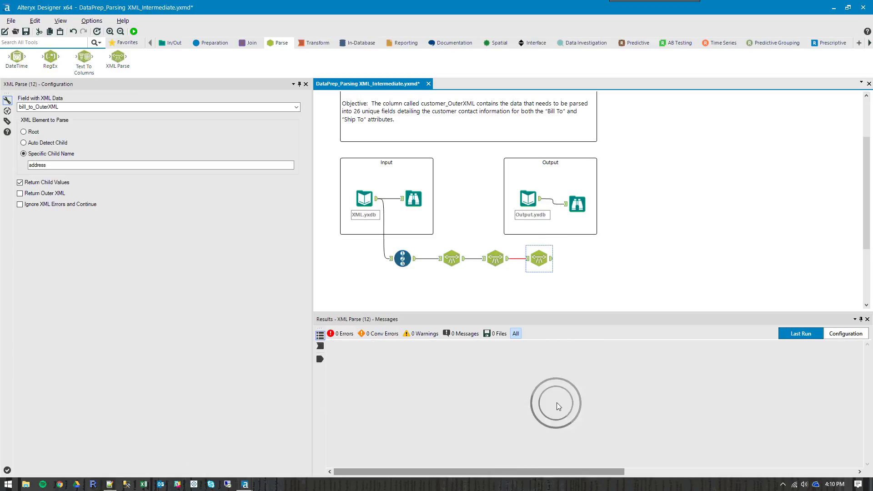
{"action": "left_click", "coordinate": [551, 260]}
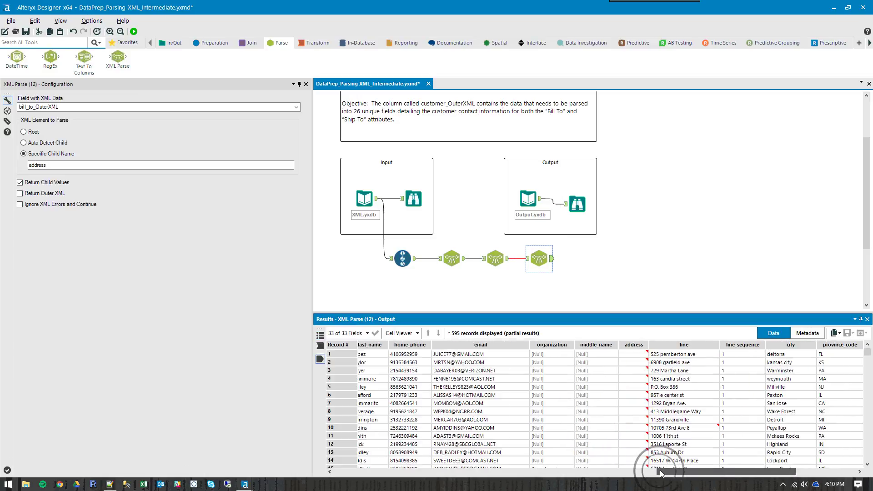
{"action": "left_click_drag", "start_coordinate": [766, 354], "coordinate": [418, 370]}
Add a Select tool after the third XML Parse tool and connect it to that tool's output
{"action": "left_click", "coordinate": [210, 42]}
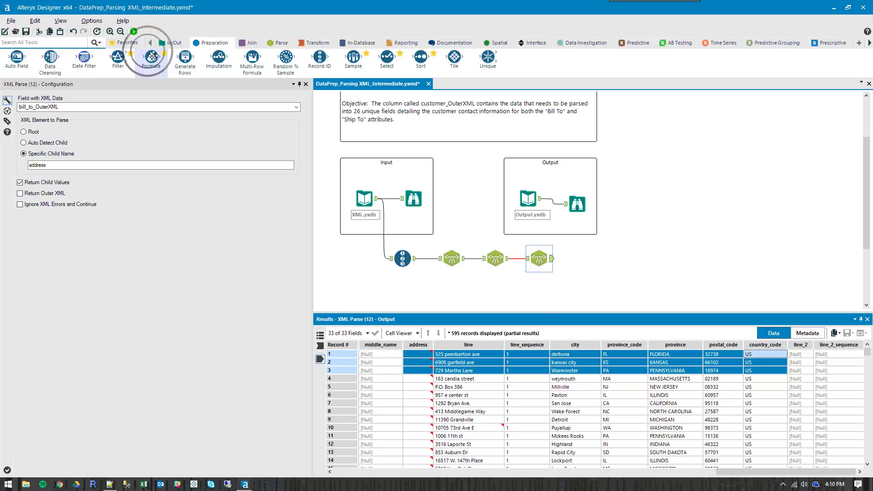
{"action": "left_click_drag", "start_coordinate": [387, 58], "coordinate": [615, 272]}
{"action": "left_click", "coordinate": [50, 121]}
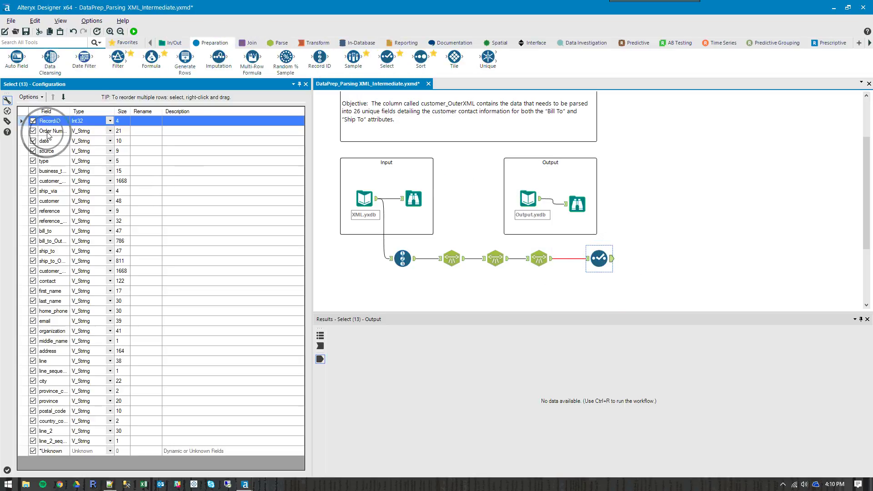
{"action": "left_click", "coordinate": [68, 112]}
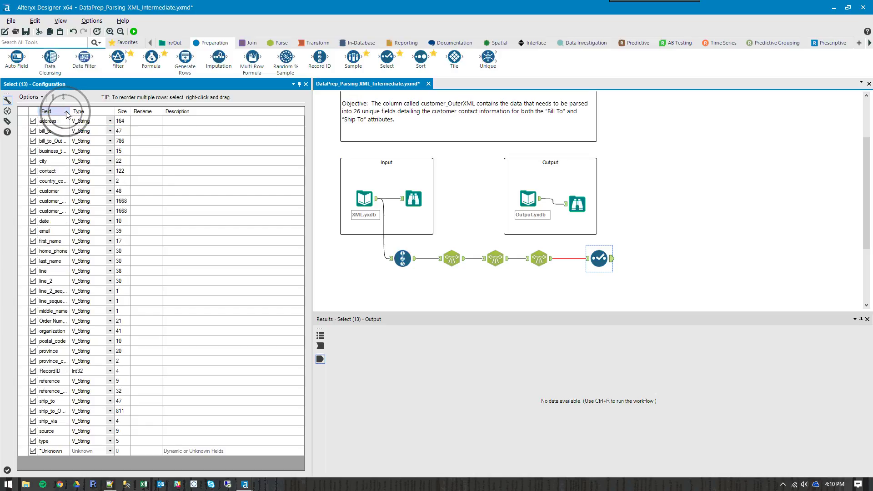
{"action": "left_click", "coordinate": [598, 259]}
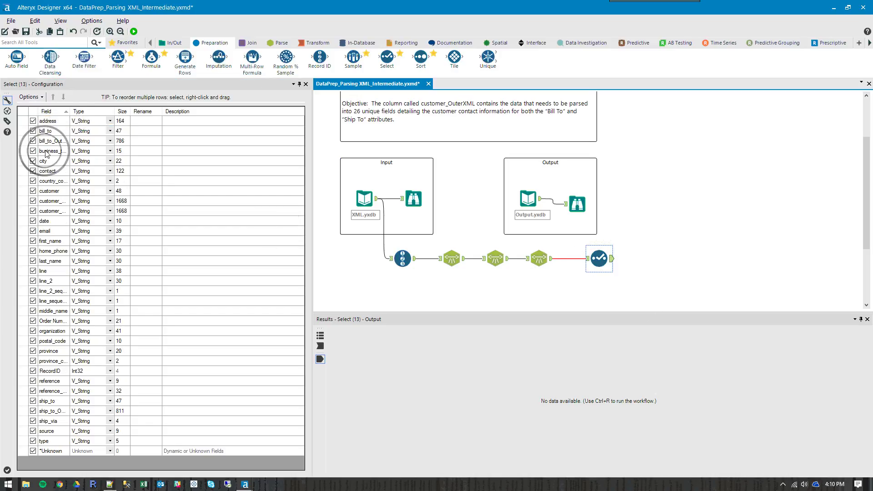
{"action": "left_click", "coordinate": [29, 97]}
{"action": "mouse_move", "coordinate": [88, 142]}
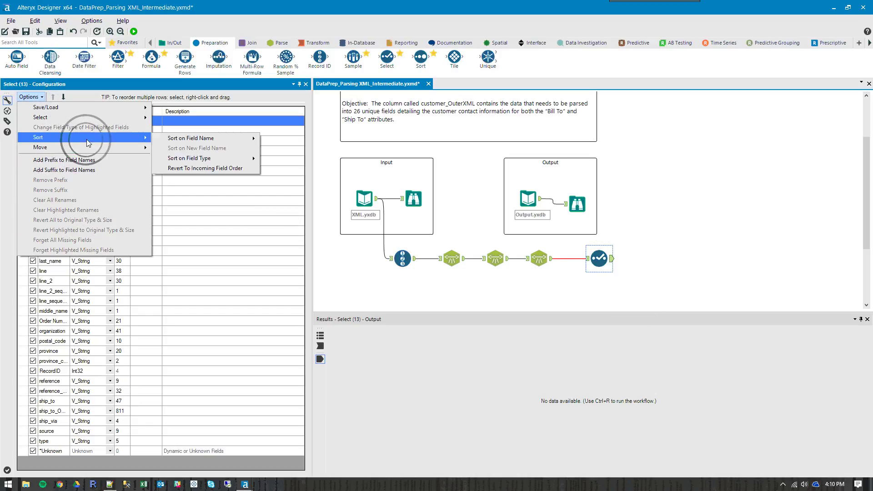
{"action": "left_click", "coordinate": [203, 168]}
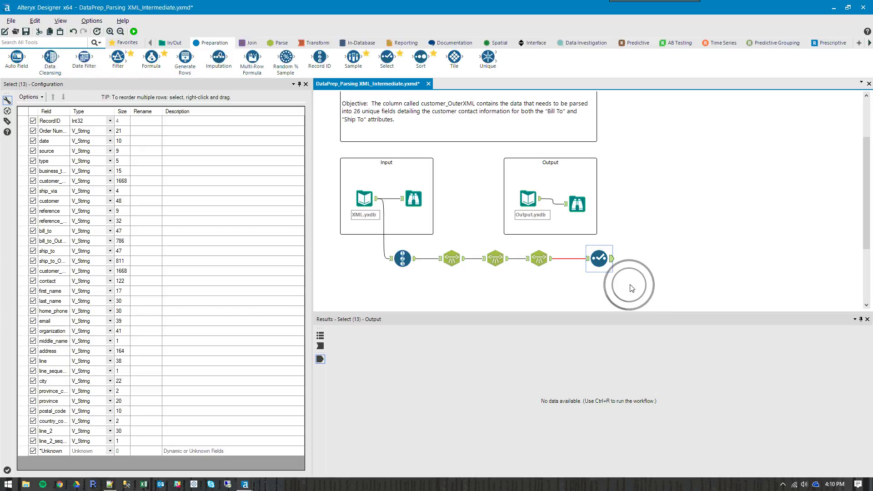
Move the fields Order Number, date, source, type and business_type down to just above *Unknown in the Select tool
{"action": "left_click_drag", "start_coordinate": [70, 111], "coordinate": [118, 111]}
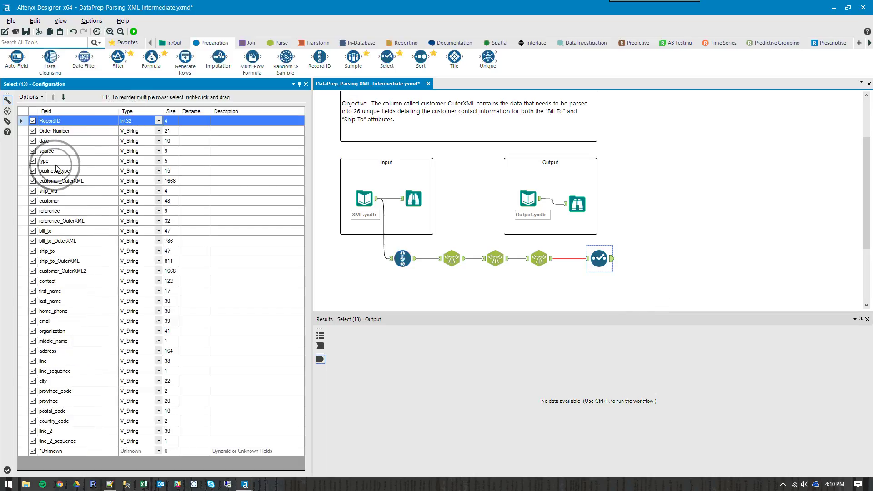
{"action": "left_click", "coordinate": [50, 130]}
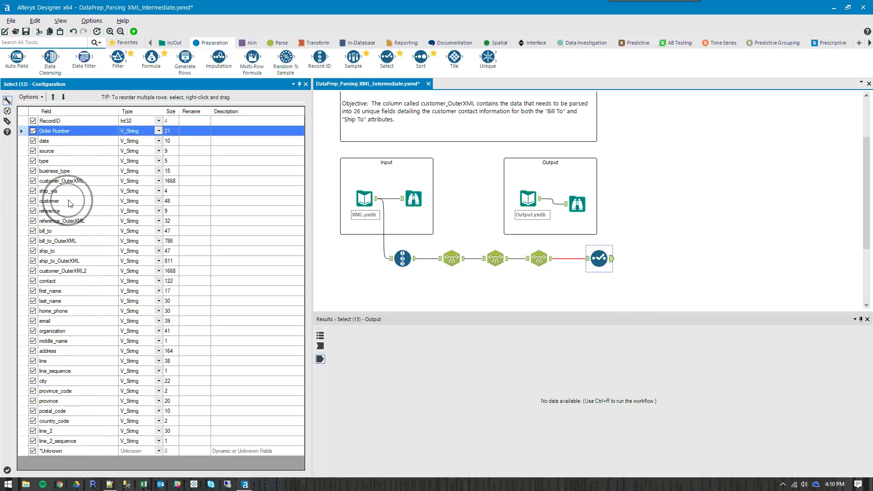
{"action": "left_click", "coordinate": [56, 171], "text": "shift"}
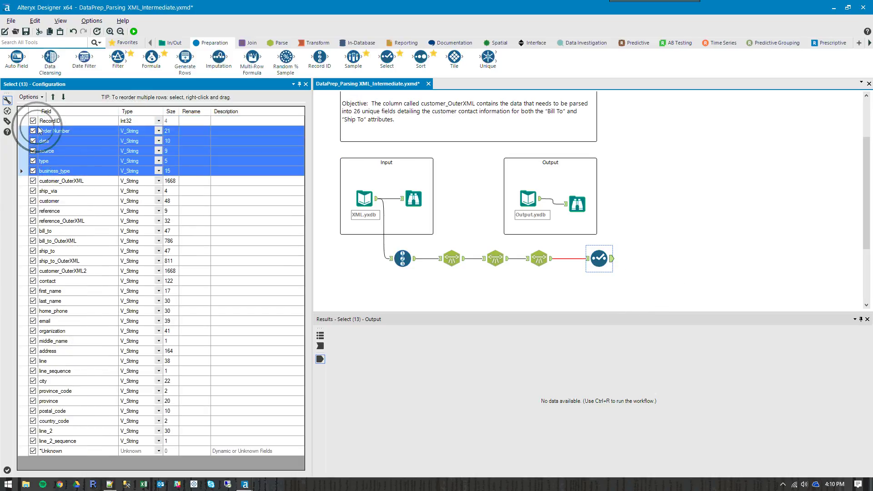
{"action": "left_click", "coordinate": [63, 98]}
{"action": "left_click", "coordinate": [64, 98]}
{"action": "left_click", "coordinate": [64, 98]}
{"action": "left_click", "coordinate": [64, 98]}
{"action": "left_click", "coordinate": [63, 99]}
{"action": "left_click", "coordinate": [63, 98]}
{"action": "left_click", "coordinate": [64, 98]}
{"action": "left_click", "coordinate": [63, 98]}
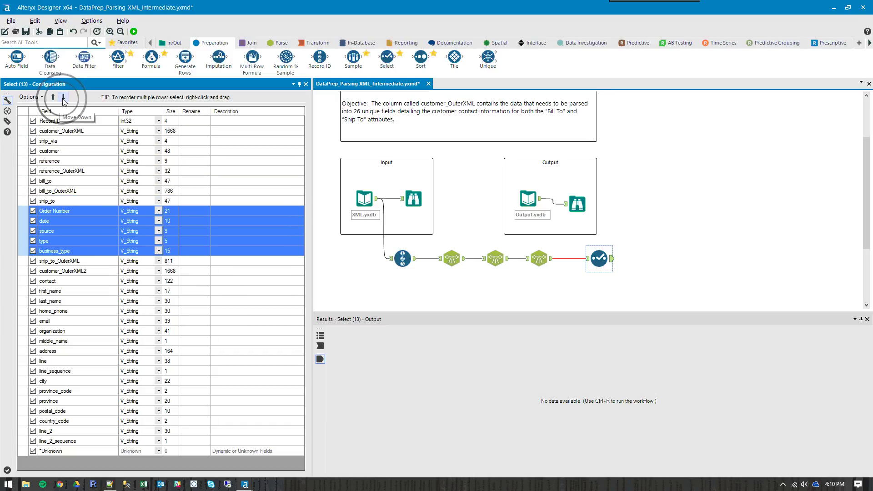
{"action": "double_click", "coordinate": [63, 99]}
{"action": "left_click", "coordinate": [64, 98]}
{"action": "double_click", "coordinate": [63, 98]}
{"action": "left_click", "coordinate": [63, 98]}
{"action": "double_click", "coordinate": [63, 99]}
{"action": "left_click", "coordinate": [64, 98]}
{"action": "double_click", "coordinate": [64, 98]}
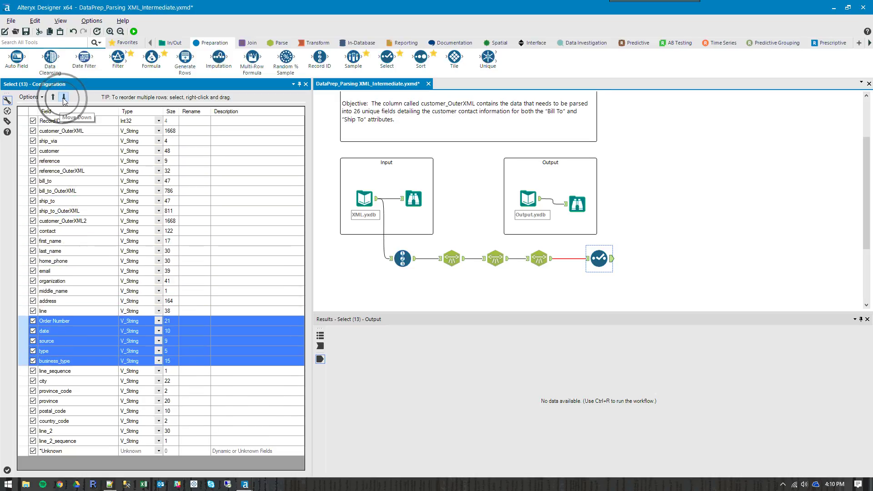
{"action": "double_click", "coordinate": [64, 98]}
{"action": "double_click", "coordinate": [63, 98]}
{"action": "double_click", "coordinate": [64, 98]}
{"action": "left_click", "coordinate": [63, 98]}
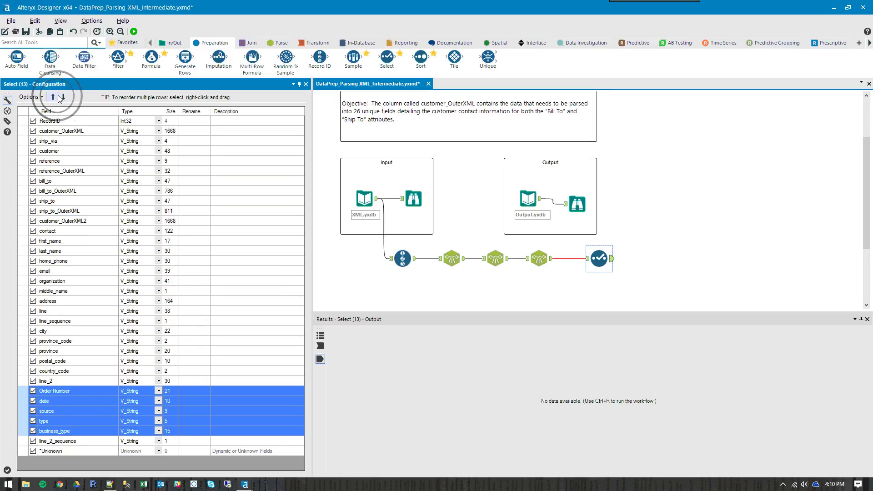
{"action": "left_click", "coordinate": [64, 98]}
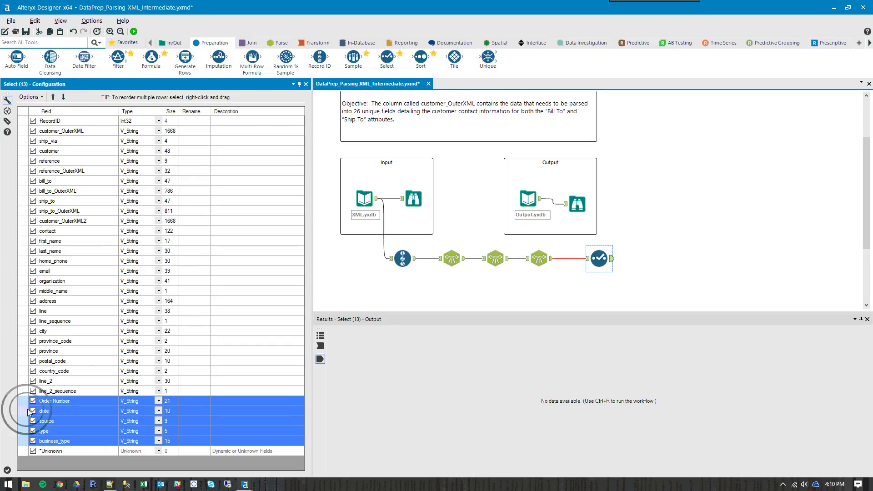
Exclude the line_2_sequence, line_2 and customer_OuterXML fields in the Select tool
{"action": "left_click", "coordinate": [33, 392]}
{"action": "left_click", "coordinate": [35, 383]}
{"action": "left_click", "coordinate": [33, 382]}
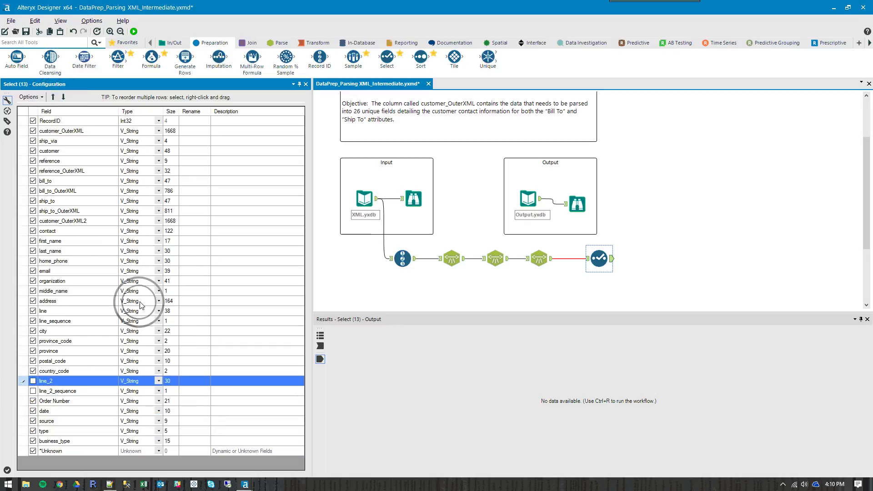
{"action": "left_click", "coordinate": [84, 132]}
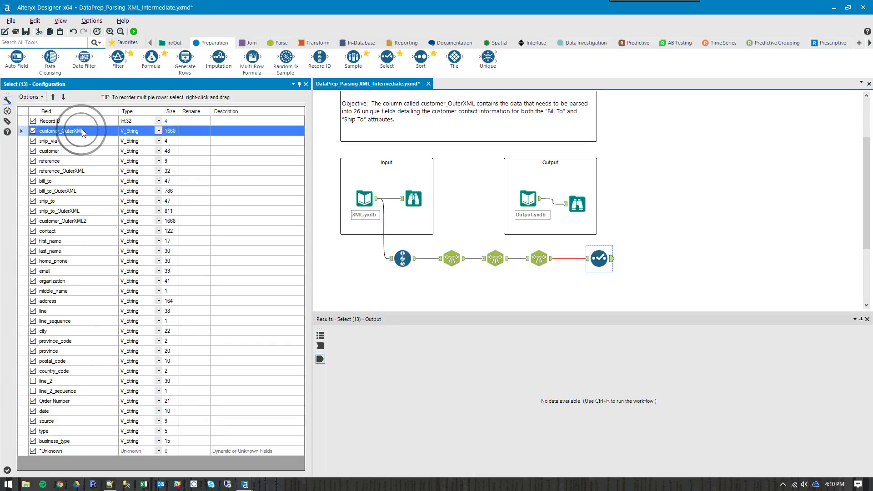
Reorder the Select fields so that ship_via sits directly above Order Number, following line_2 and line_2_sequence
{"action": "left_click", "coordinate": [50, 141]}
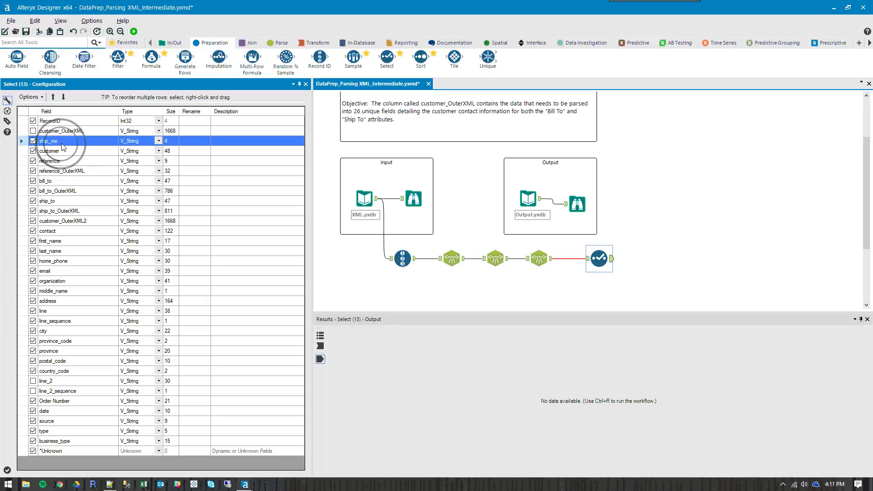
{"action": "left_click", "coordinate": [64, 98]}
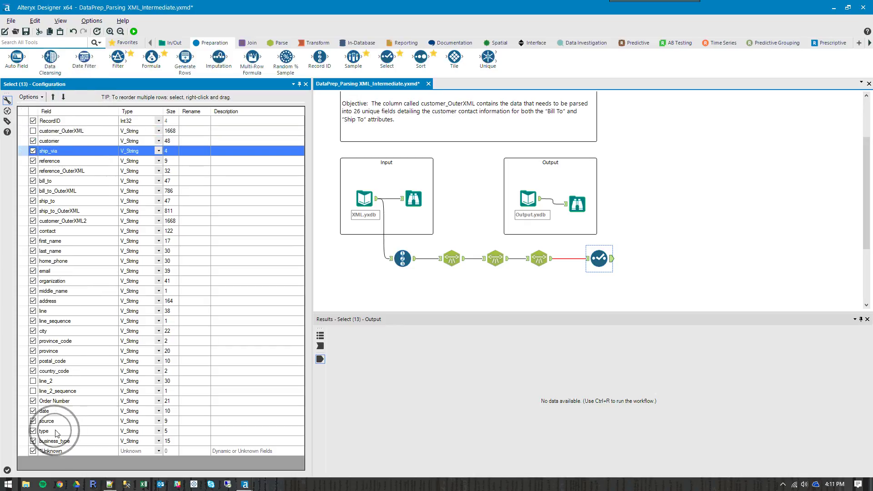
{"action": "left_click", "coordinate": [54, 374]}
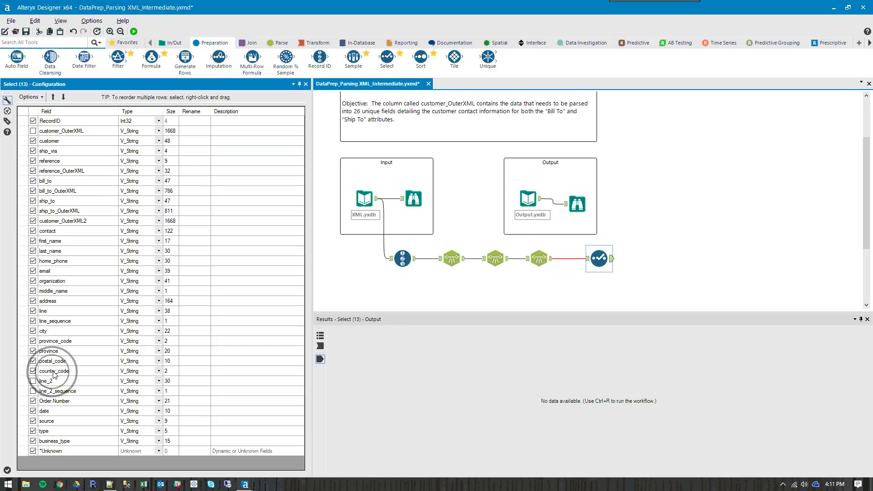
{"action": "left_click", "coordinate": [49, 160], "text": "shift"}
{"action": "left_click", "coordinate": [53, 97]}
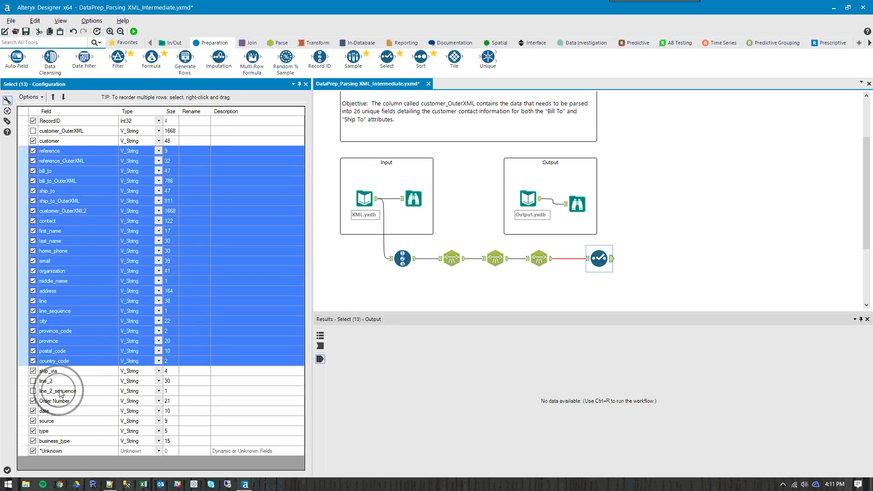
{"action": "left_click", "coordinate": [48, 372]}
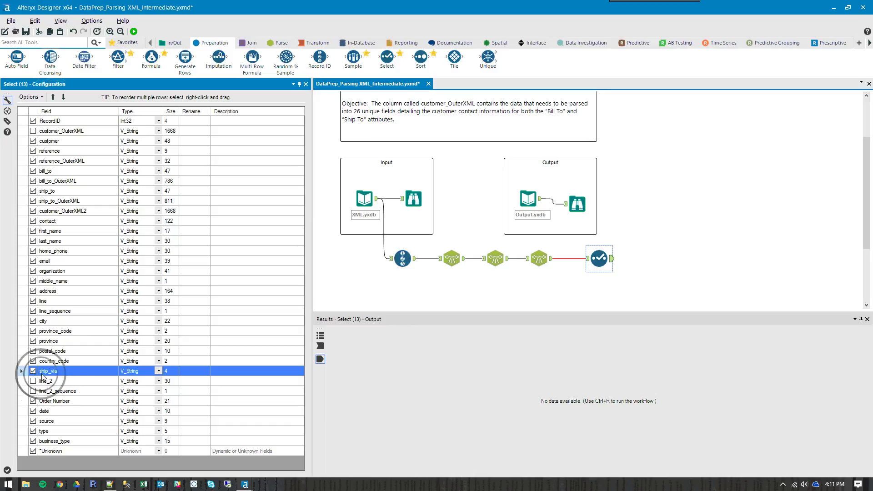
{"action": "left_click_drag", "start_coordinate": [48, 384], "coordinate": [51, 394]}
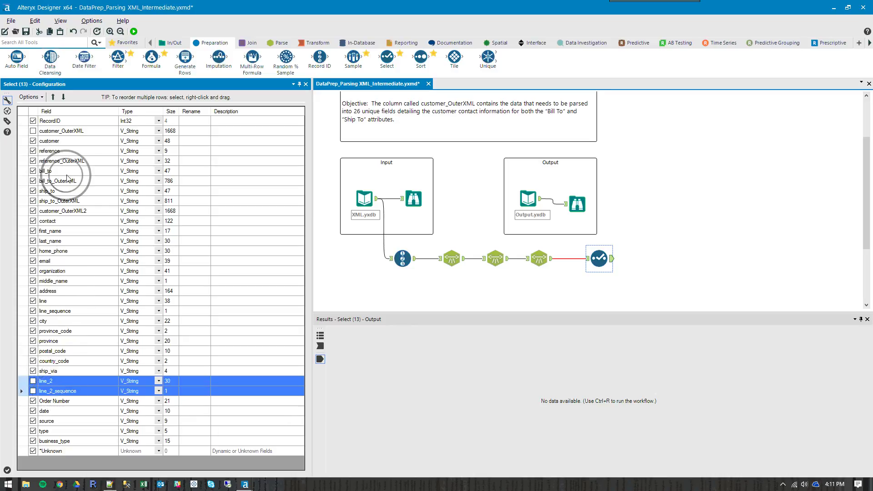
{"action": "left_click", "coordinate": [52, 97]}
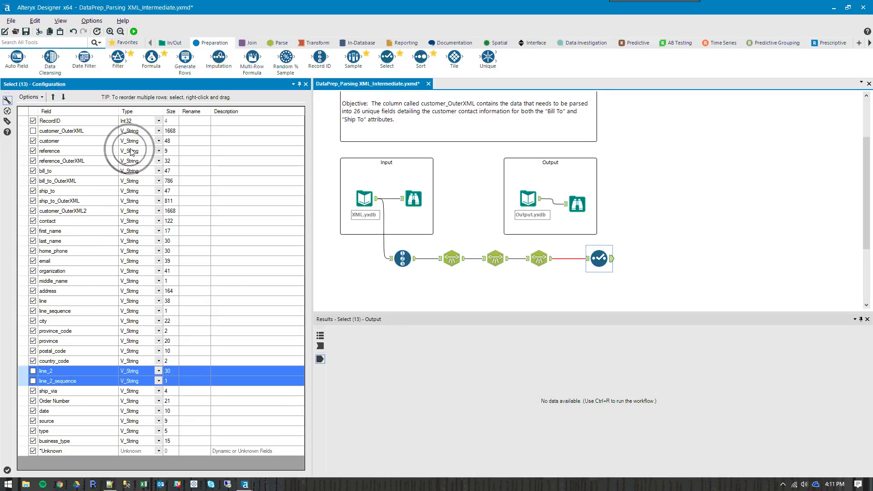
Exclude the customer and reference_OuterXML fields in the Select tool while keeping reference included
{"action": "left_click", "coordinate": [33, 141]}
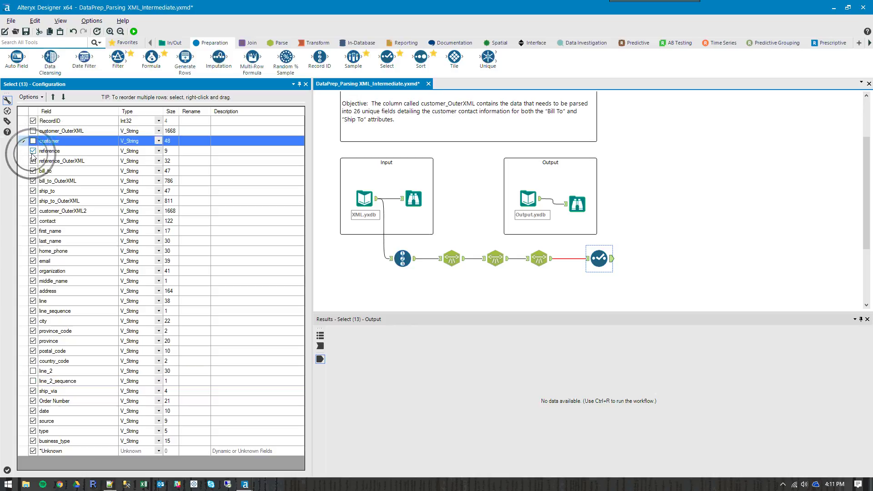
{"action": "left_click", "coordinate": [33, 151]}
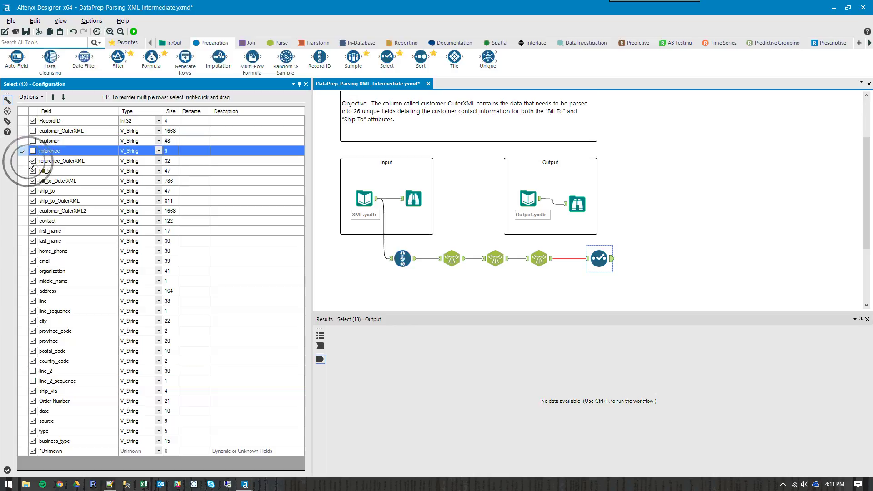
{"action": "left_click", "coordinate": [33, 161]}
{"action": "left_click", "coordinate": [34, 162]}
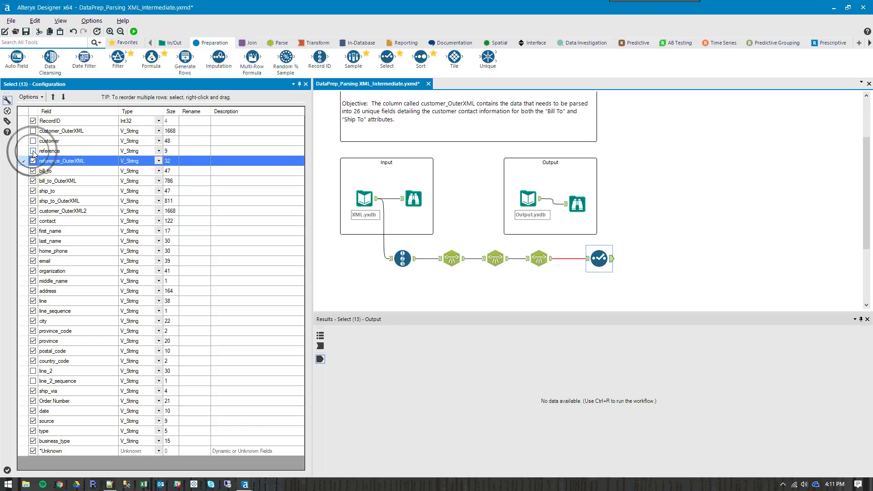
{"action": "left_click", "coordinate": [32, 151]}
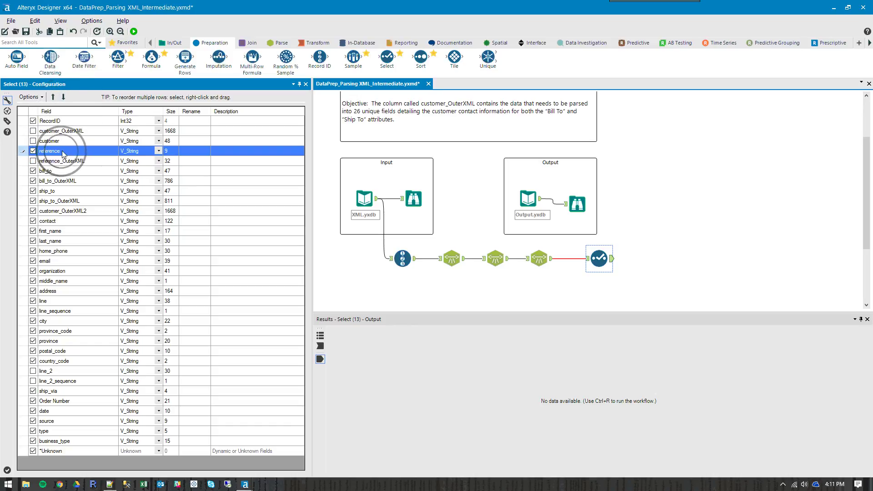
Move the reference field down to directly above ship_via in the Select tool
{"action": "left_click", "coordinate": [63, 151]}
{"action": "left_click", "coordinate": [64, 98]}
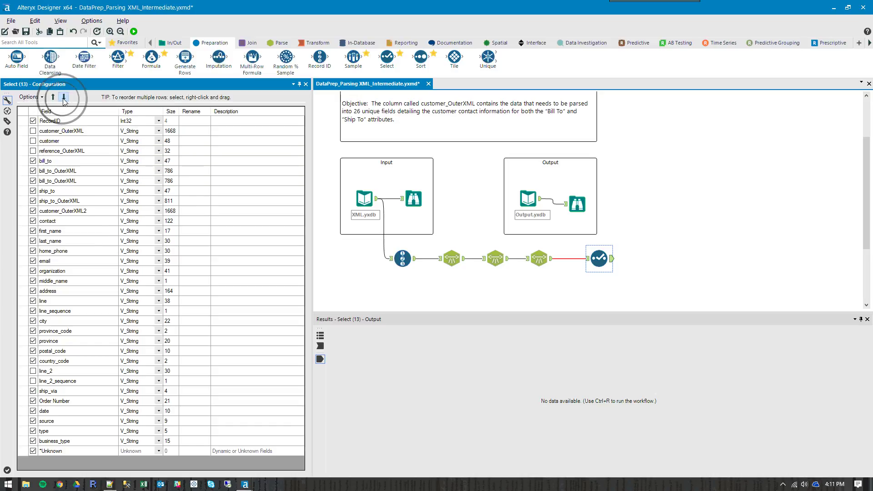
{"action": "left_click", "coordinate": [63, 98]}
{"action": "left_click", "coordinate": [64, 98]}
{"action": "left_click", "coordinate": [65, 98]}
{"action": "left_click", "coordinate": [63, 98]}
{"action": "left_click", "coordinate": [64, 99]}
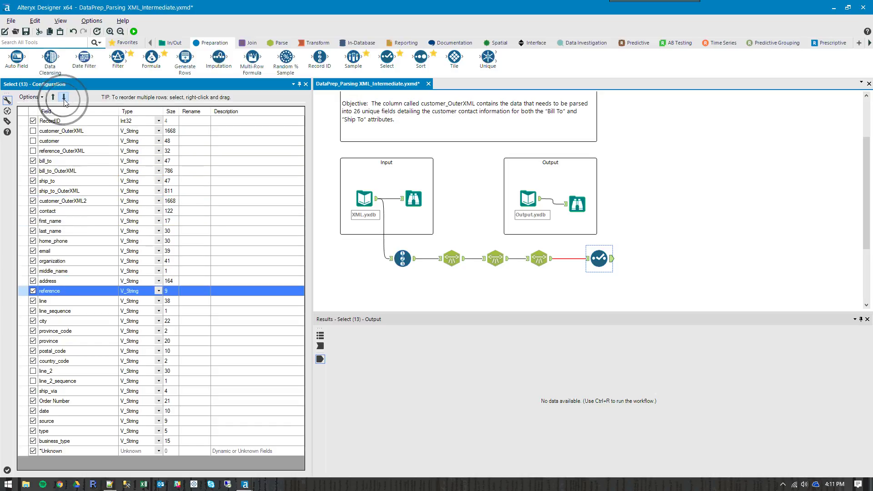
{"action": "left_click", "coordinate": [64, 98]}
{"action": "left_click", "coordinate": [64, 98]}
{"action": "left_click", "coordinate": [64, 98]}
{"action": "left_click", "coordinate": [63, 98]}
{"action": "left_click", "coordinate": [63, 99]}
{"action": "left_click", "coordinate": [64, 98]}
{"action": "left_click", "coordinate": [64, 98]}
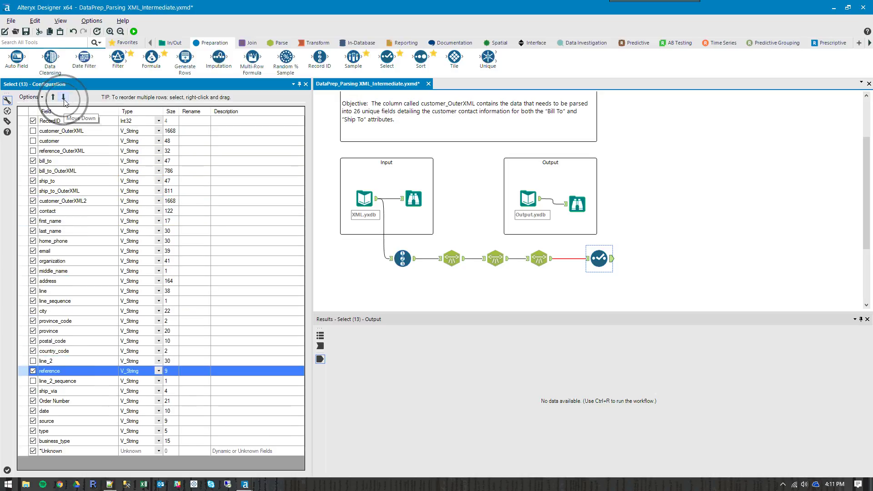
{"action": "left_click", "coordinate": [64, 98]}
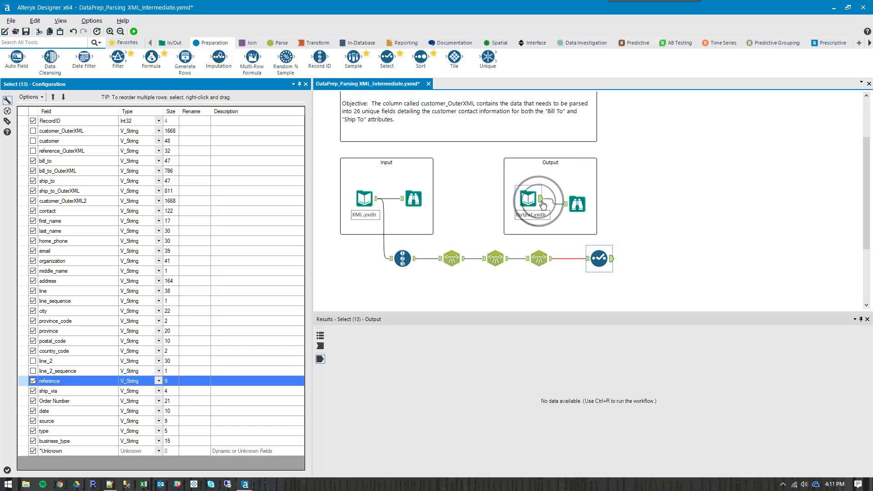
Check the Customer_Reference column in the expected output and return to the Select tool's configuration
{"action": "left_click", "coordinate": [576, 205]}
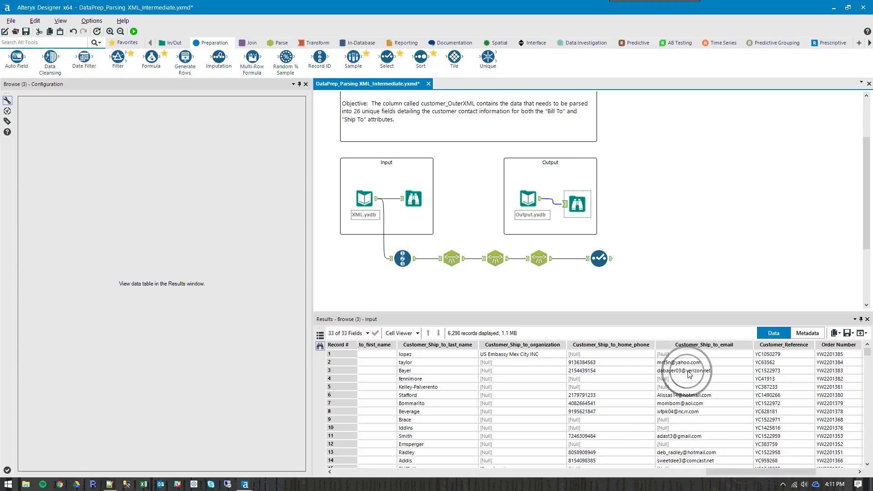
{"action": "left_click", "coordinate": [773, 354]}
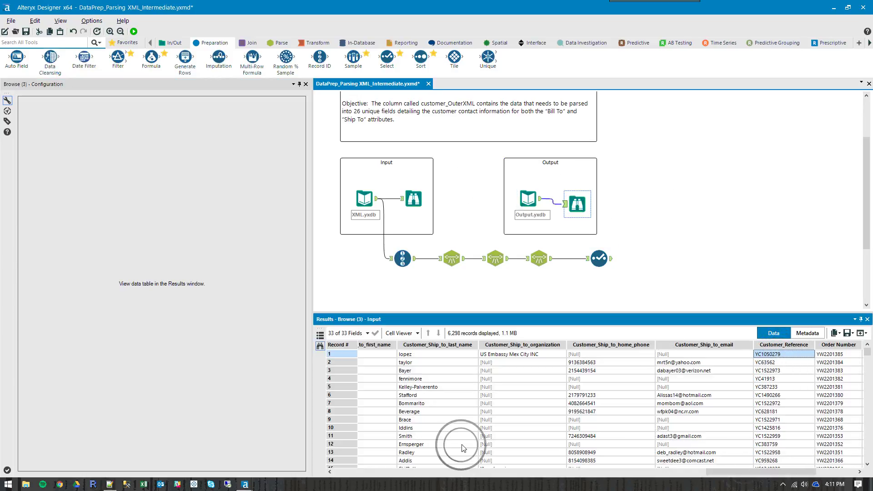
{"action": "left_click", "coordinate": [602, 264]}
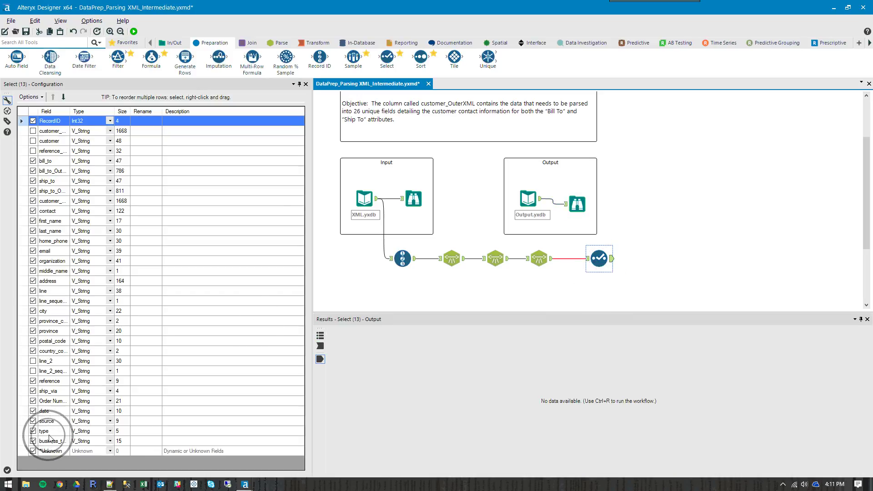
Exclude bill_to, bill_to_OuterXML, ship_to, customer_OuterXML2 and contact in the Select tool while keeping ship_to_OuterXML included
{"action": "left_click", "coordinate": [51, 161]}
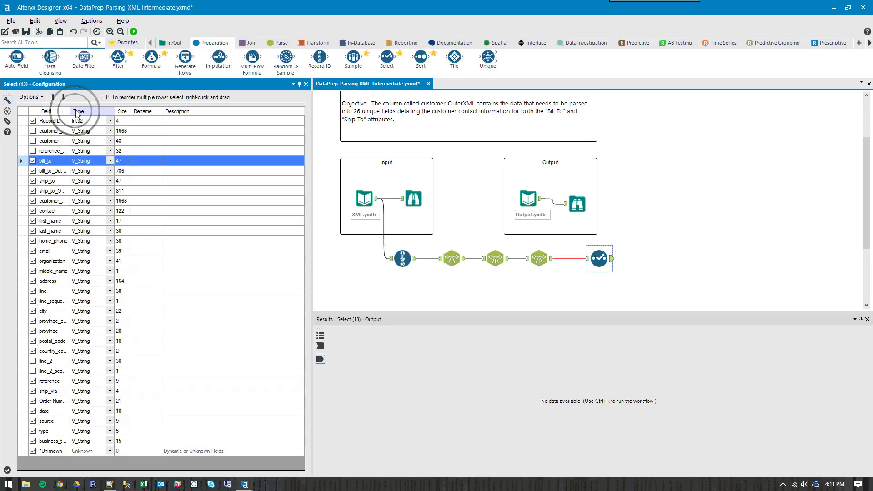
{"action": "double_click", "coordinate": [70, 111]}
{"action": "left_click", "coordinate": [33, 162]}
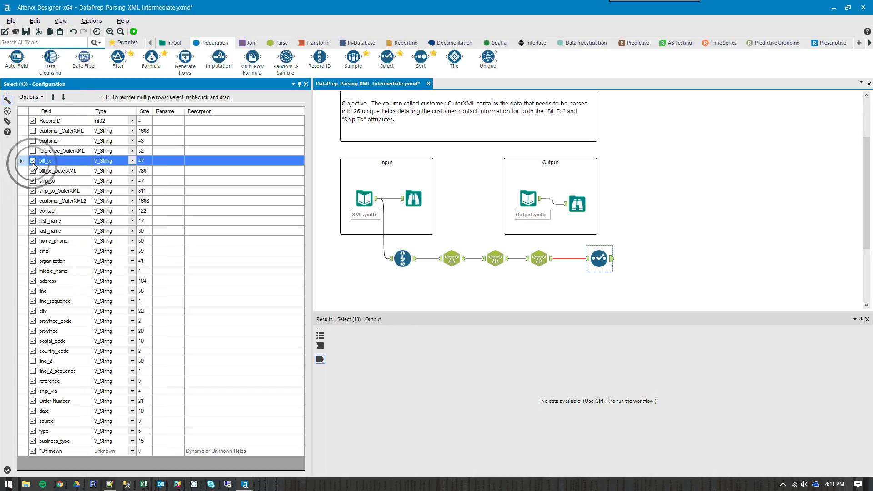
{"action": "left_click", "coordinate": [34, 171]}
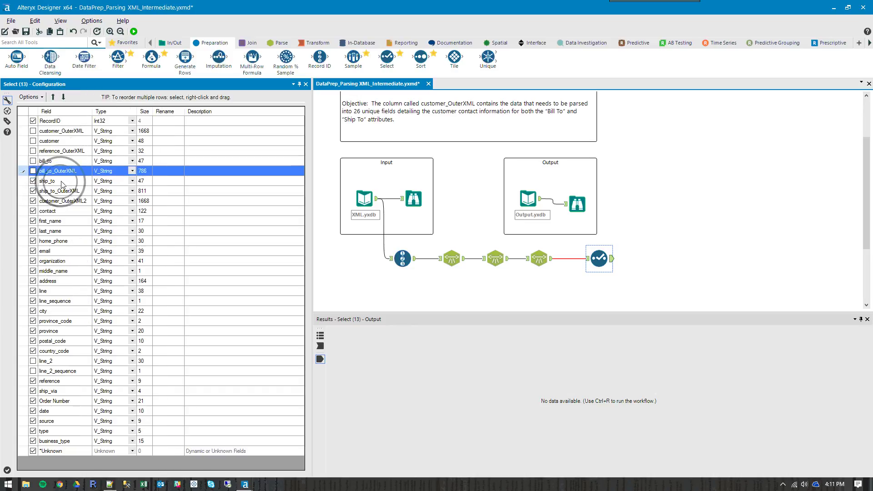
{"action": "left_click", "coordinate": [33, 181]}
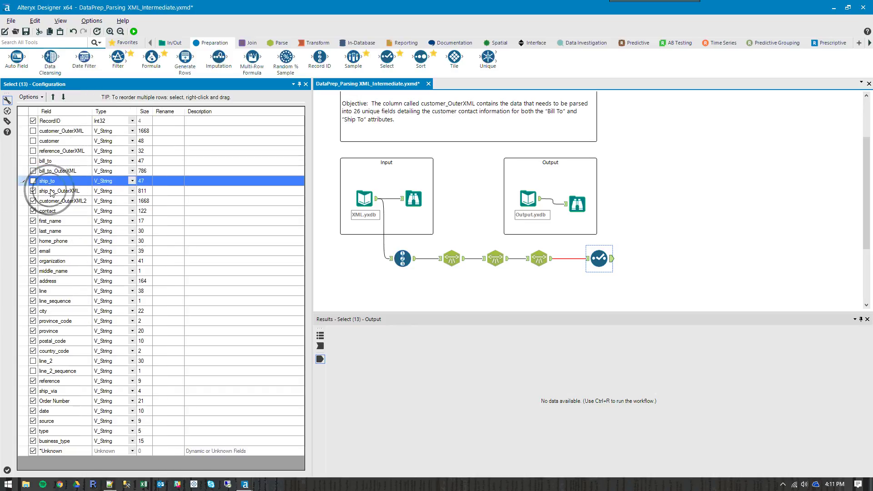
{"action": "left_click", "coordinate": [27, 201]}
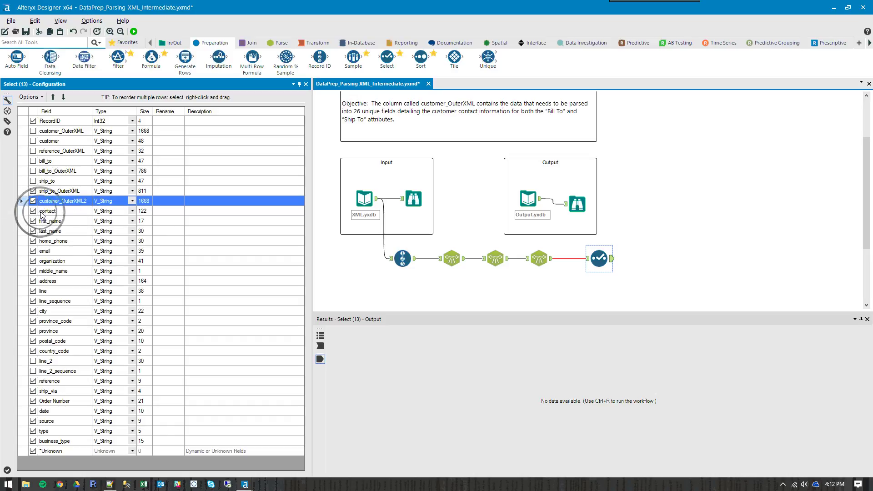
{"action": "left_click", "coordinate": [32, 202]}
{"action": "left_click", "coordinate": [32, 211]}
{"action": "left_click", "coordinate": [33, 211]}
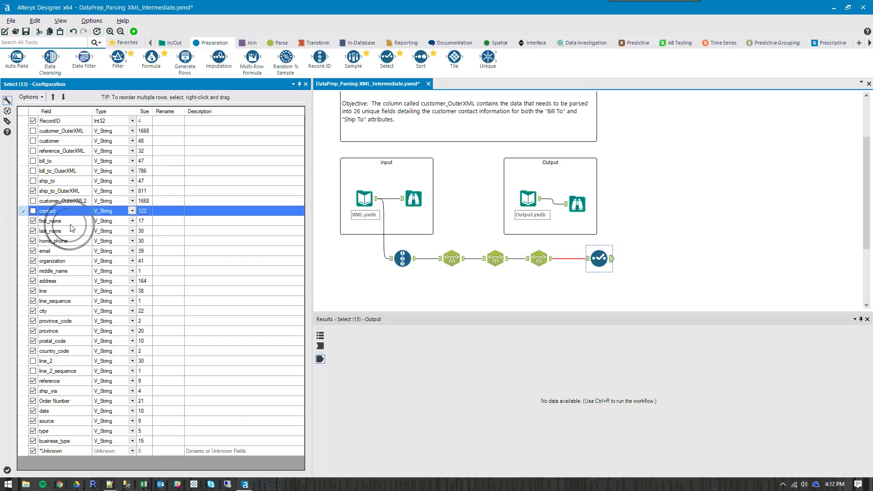
Add the prefix Customer_Bill_To_ to only the fields from first_name through country_code in the Select tool
{"action": "left_click", "coordinate": [29, 222]}
{"action": "left_click", "coordinate": [94, 352], "text": "shift"}
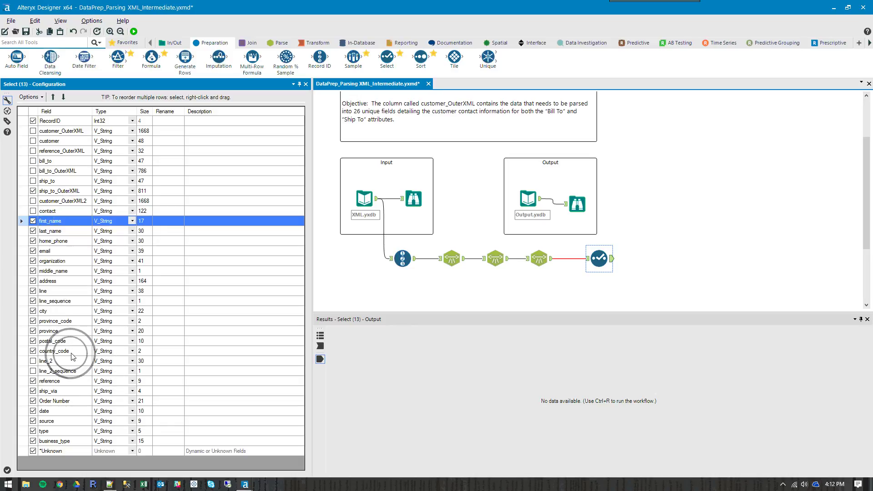
{"action": "left_click", "coordinate": [30, 97]}
{"action": "left_click", "coordinate": [30, 97]}
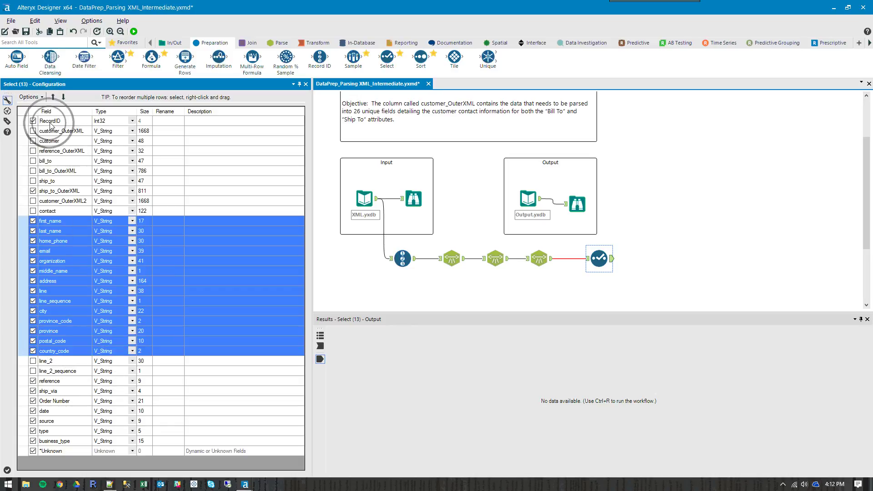
{"action": "left_click", "coordinate": [30, 97]}
{"action": "left_click", "coordinate": [54, 160]}
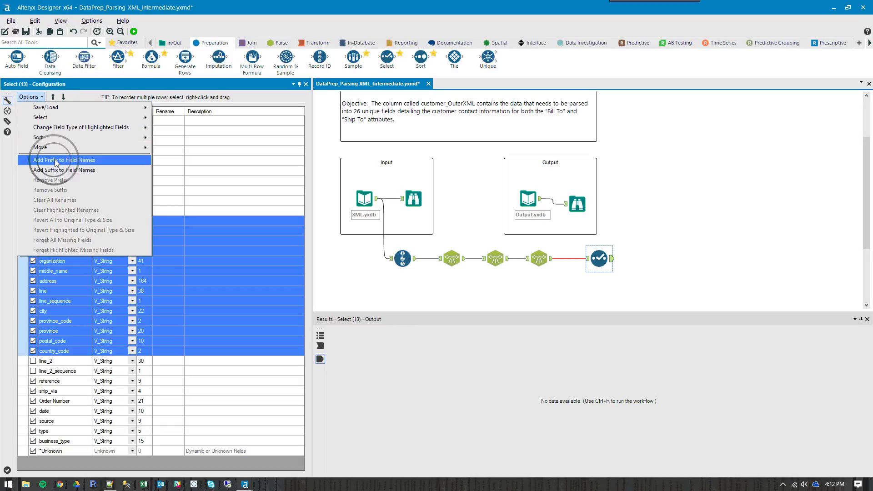
{"action": "type", "text": "Customer_Bill_To_"}
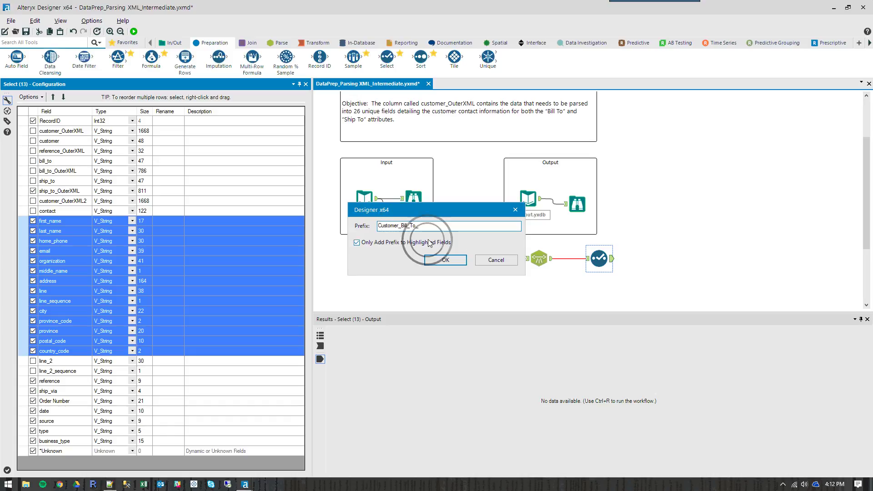
{"action": "left_click", "coordinate": [455, 260]}
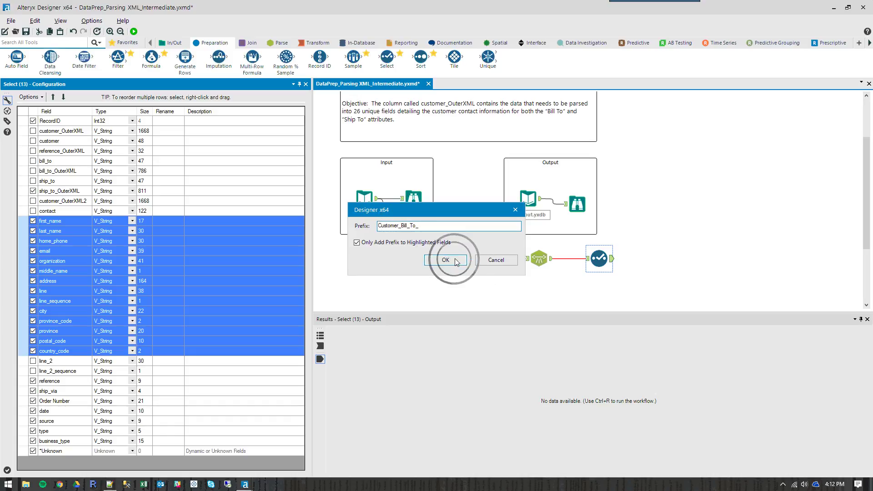
{"action": "left_click", "coordinate": [439, 262]}
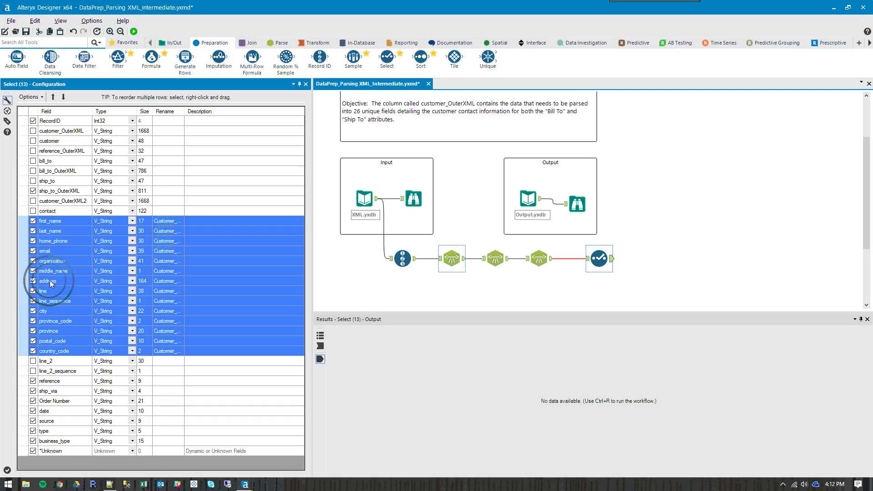
Exclude the address and line_sequence fields and rename the line field to Customer_Bill_To_Address
{"action": "left_click", "coordinate": [32, 280]}
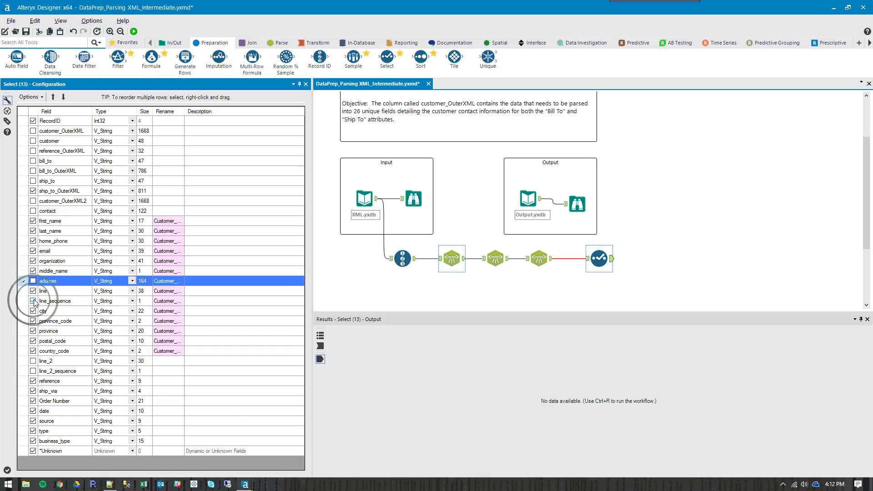
{"action": "left_click", "coordinate": [34, 301]}
{"action": "left_click", "coordinate": [48, 290]}
{"action": "left_click", "coordinate": [169, 291]}
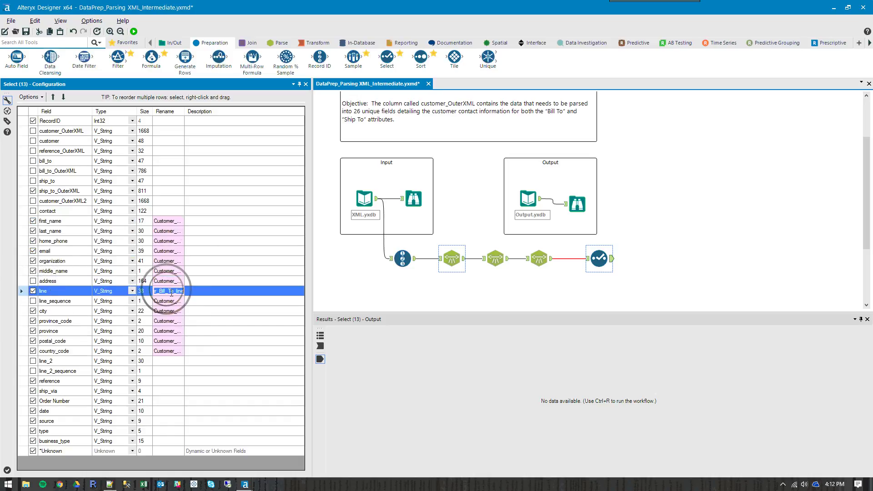
{"action": "left_click_drag", "start_coordinate": [184, 111], "coordinate": [227, 111]}
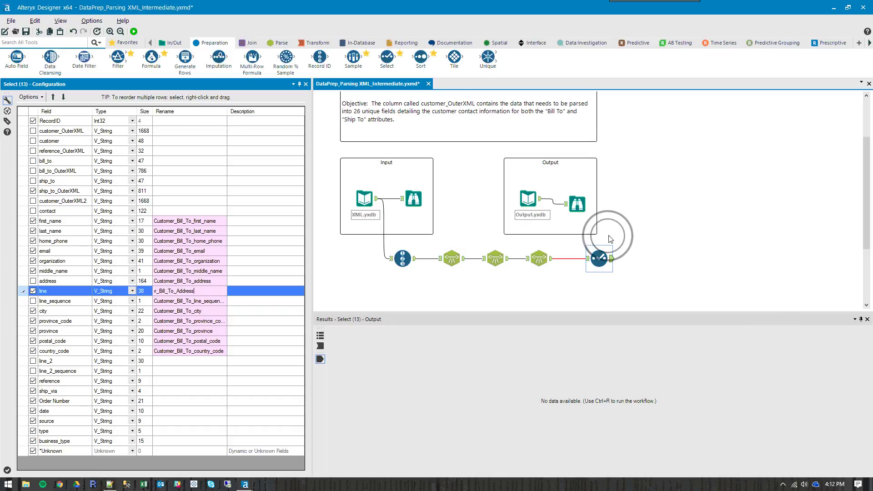
{"action": "left_click", "coordinate": [600, 258]}
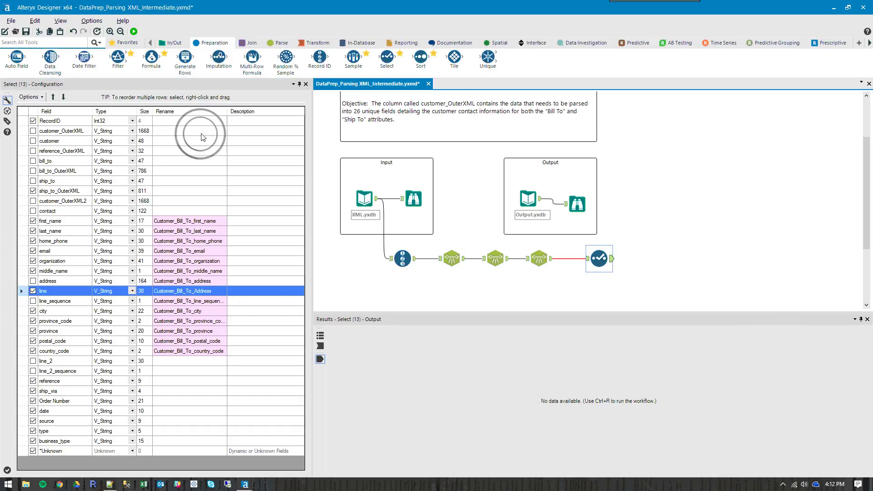
{"action": "left_click", "coordinate": [235, 97]}
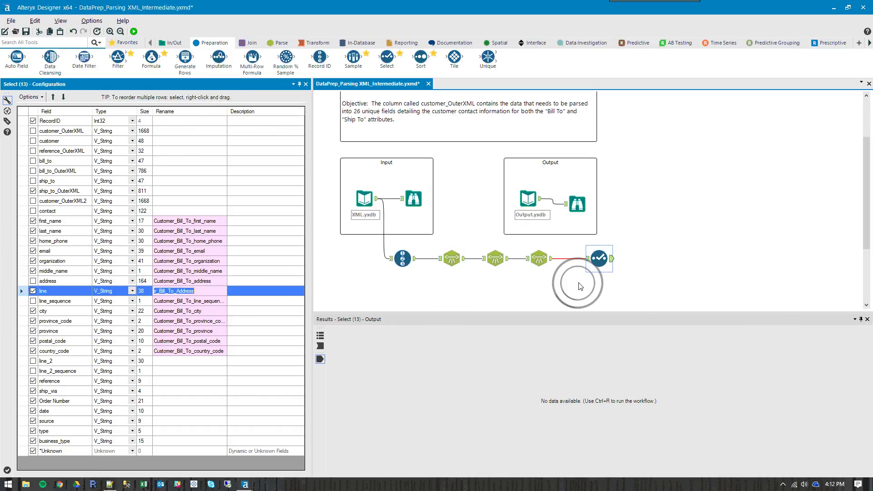
Run the workflow, review the first customer's bill_to block in RawXML.txt in Notepad++, and return to Alteryx Designer
{"action": "left_click", "coordinate": [134, 31]}
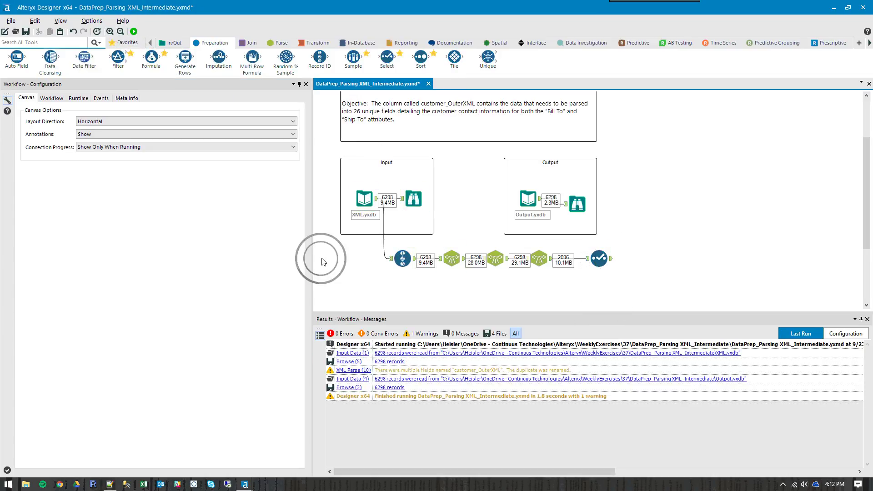
{"action": "key", "text": "alt+Tab"}
{"action": "left_click", "coordinate": [153, 246]}
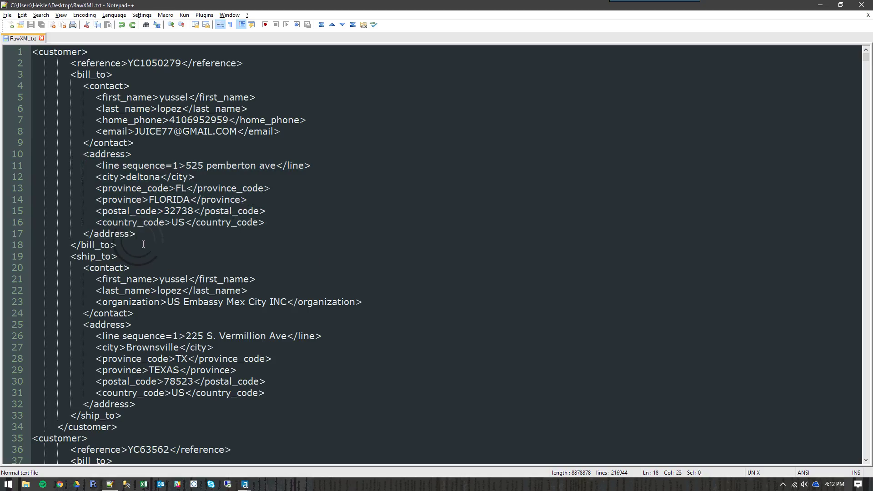
{"action": "left_click_drag", "start_coordinate": [143, 245], "coordinate": [40, 76]}
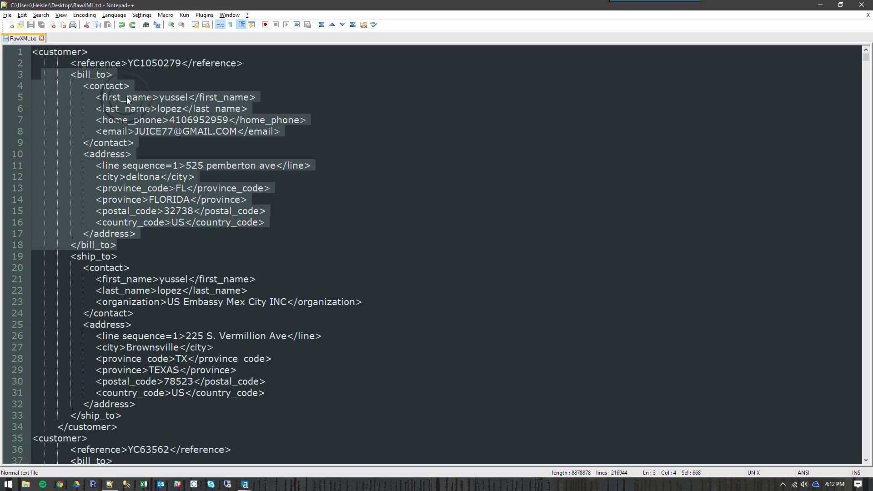
{"action": "key", "text": "alt+Tab"}
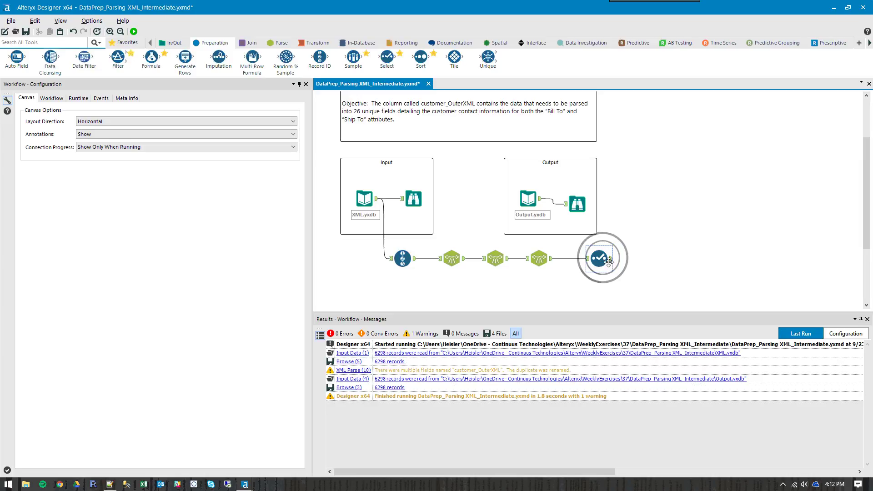
Compare the Select tool's output columns with the Bill To and Ship To columns in the expected output
{"action": "left_click", "coordinate": [615, 266]}
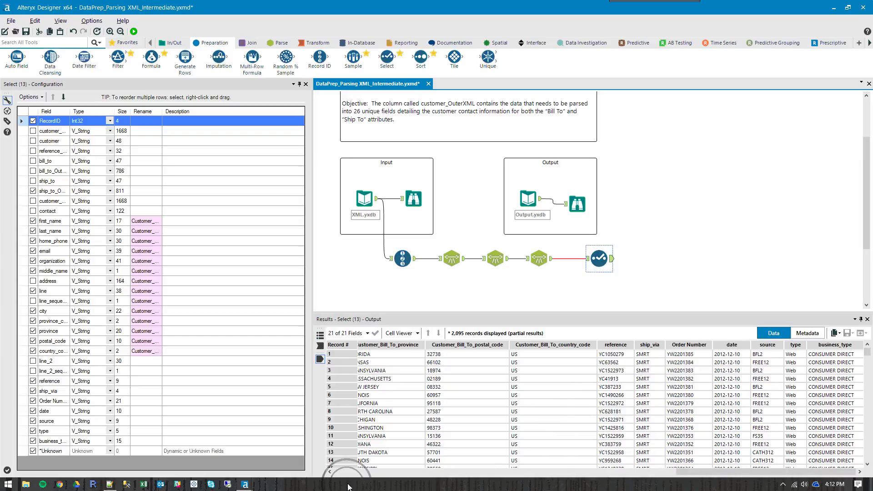
{"action": "left_click", "coordinate": [540, 344]}
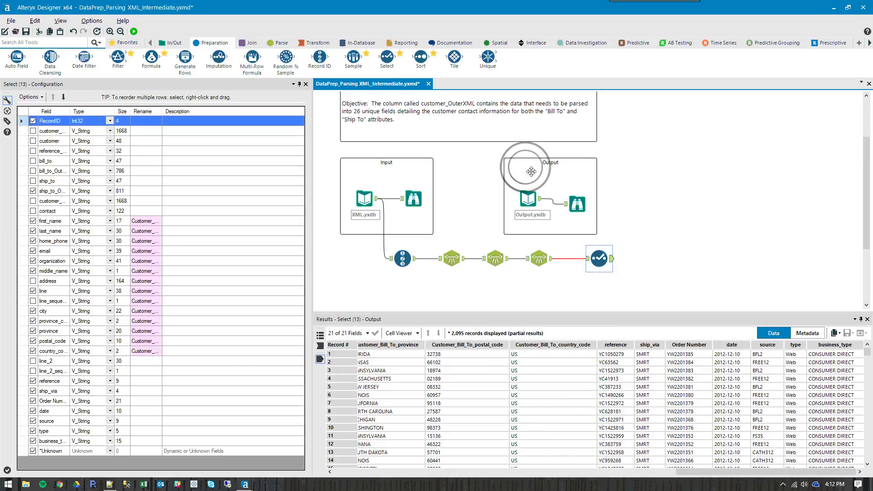
{"action": "left_click", "coordinate": [577, 204]}
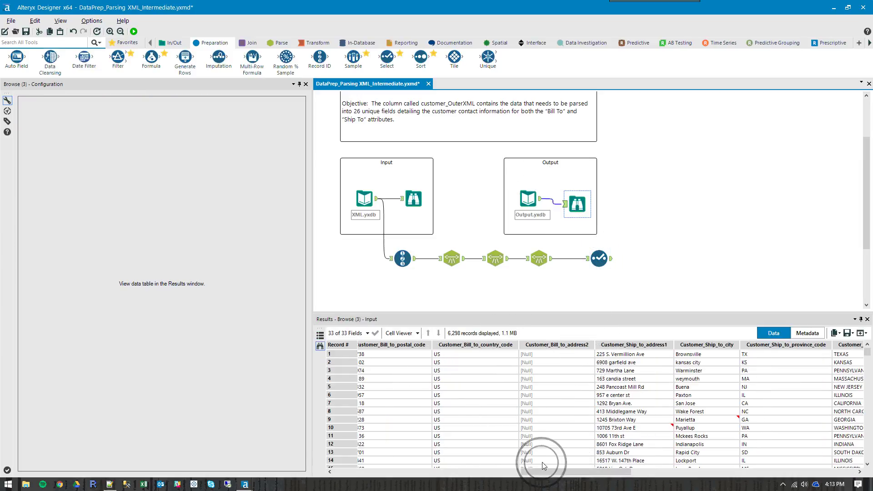
{"action": "left_click_drag", "start_coordinate": [541, 474], "coordinate": [538, 473]}
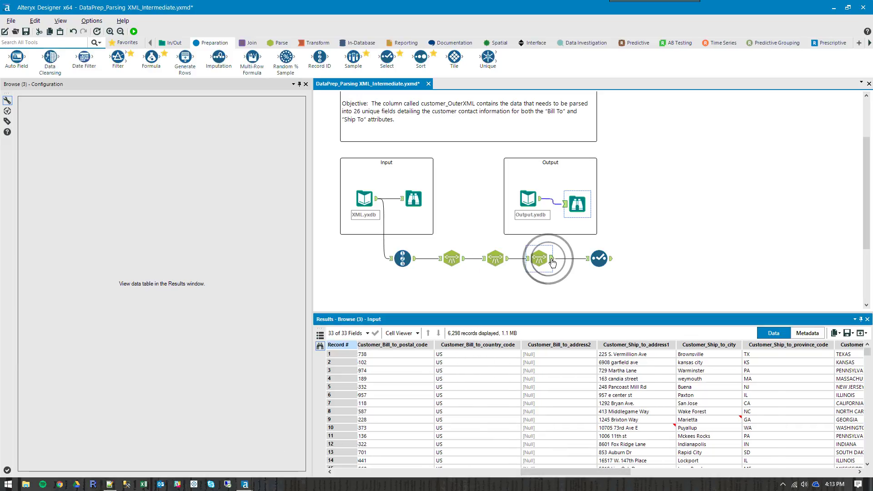
{"action": "left_click", "coordinate": [598, 258]}
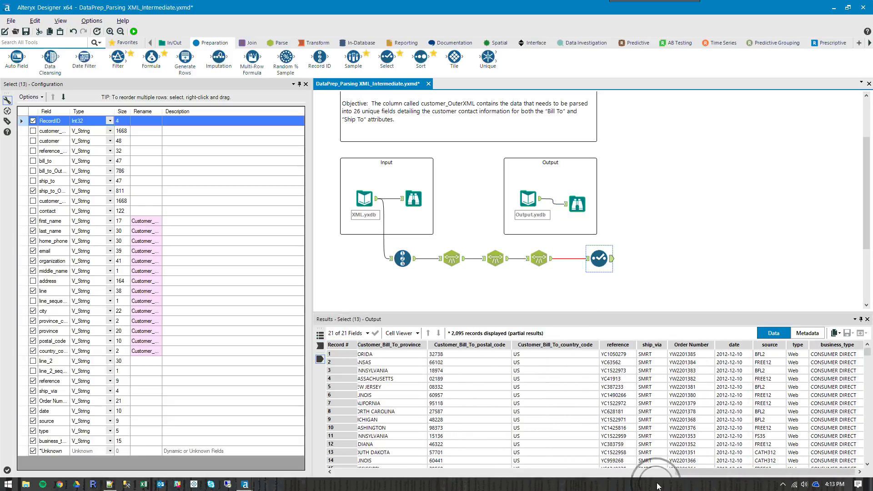
{"action": "left_click", "coordinate": [390, 362]}
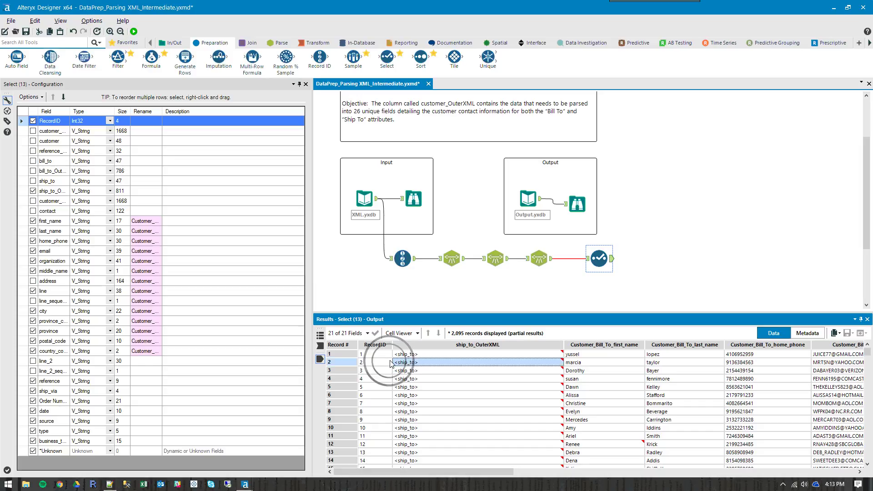
Add an XML Parse tool after the Select tool and set it to parse the specific child contact from ship_to_OuterXML
{"action": "left_click", "coordinate": [279, 42]}
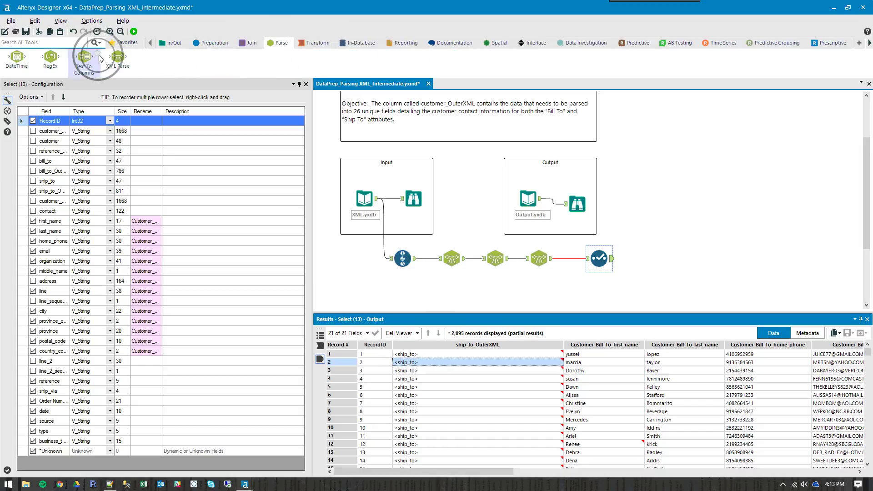
{"action": "left_click_drag", "start_coordinate": [118, 56], "coordinate": [660, 259]}
{"action": "left_click", "coordinate": [165, 111]}
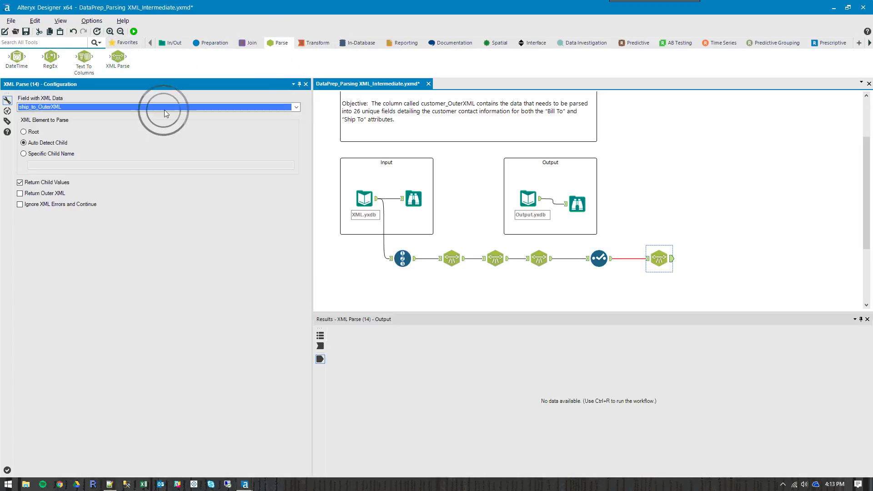
{"action": "left_click", "coordinate": [28, 155]}
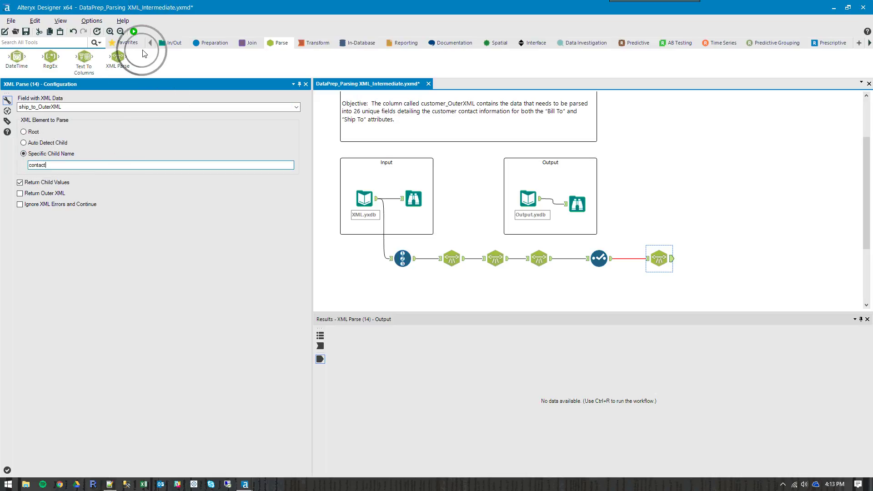
Run the workflow and examine the ship-to contact fields from first_name through email in the new XML Parse output
{"action": "left_click", "coordinate": [134, 31]}
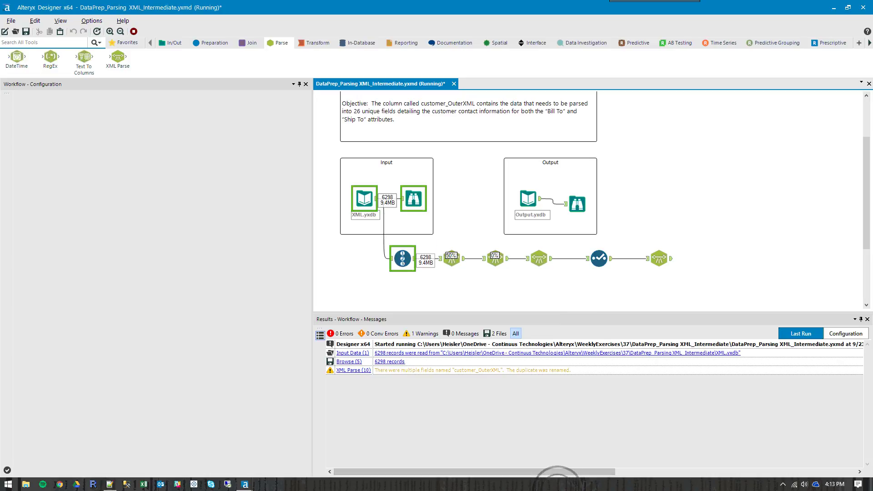
{"action": "left_click_drag", "start_coordinate": [545, 472], "coordinate": [785, 471]}
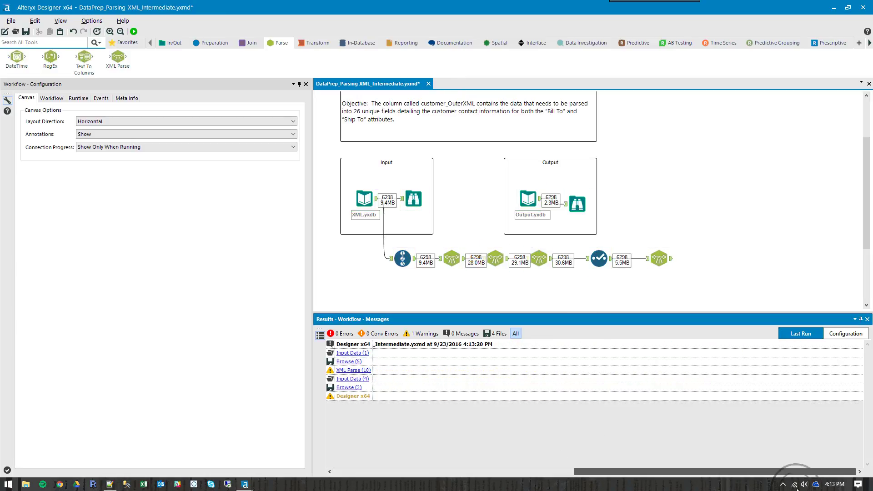
{"action": "left_click", "coordinate": [672, 263]}
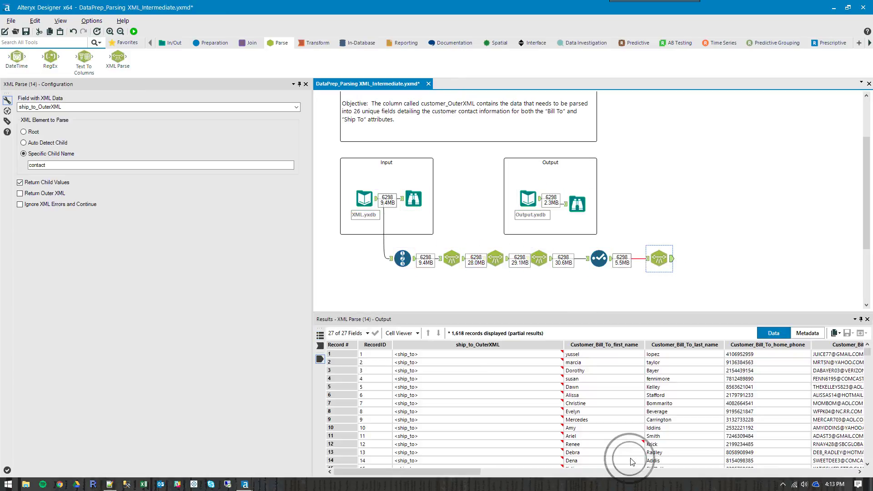
{"action": "left_click_drag", "start_coordinate": [454, 470], "coordinate": [831, 471]}
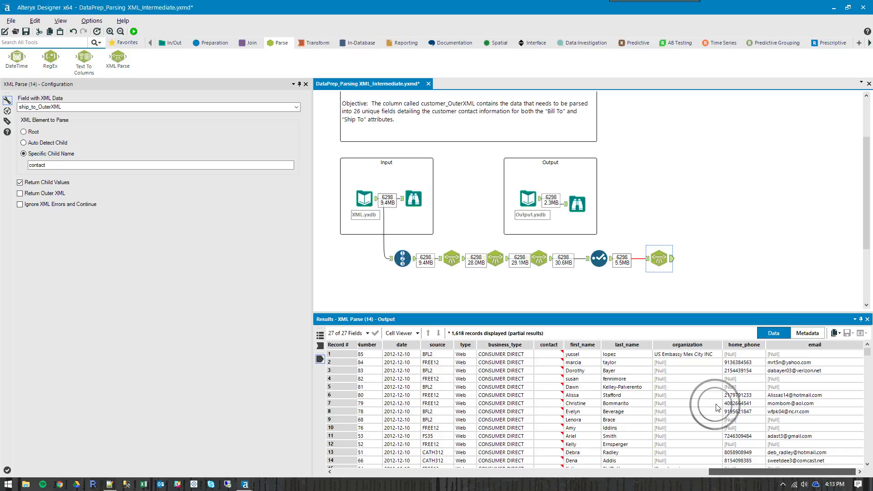
{"action": "left_click_drag", "start_coordinate": [572, 354], "coordinate": [814, 452]}
{"action": "left_click", "coordinate": [748, 203]}
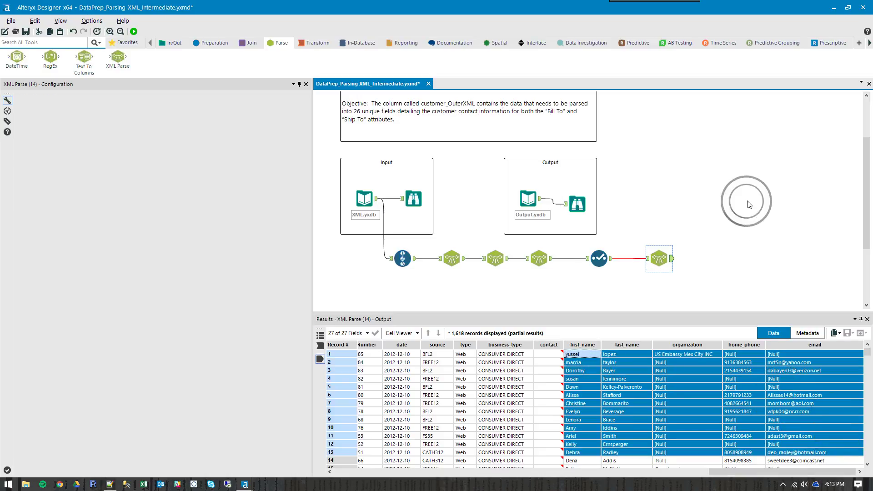
Add another XML Parse tool at the end of the workflow and set it to parse the specific child address from ship_to_OuterXML
{"action": "left_click", "coordinate": [180, 56]}
{"action": "left_click_drag", "start_coordinate": [140, 73], "coordinate": [708, 258]}
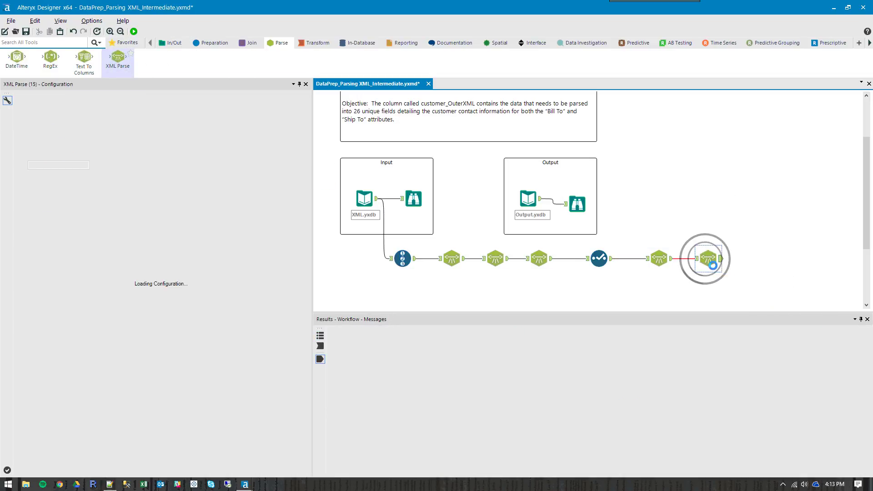
{"action": "left_click", "coordinate": [50, 155]}
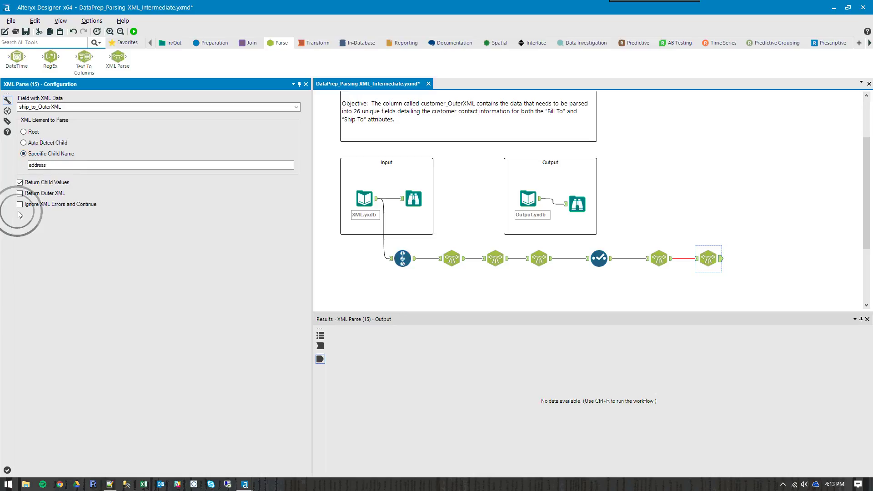
Run the workflow and examine the ship-to address fields in the new XML Parse output
{"action": "left_click", "coordinate": [134, 31]}
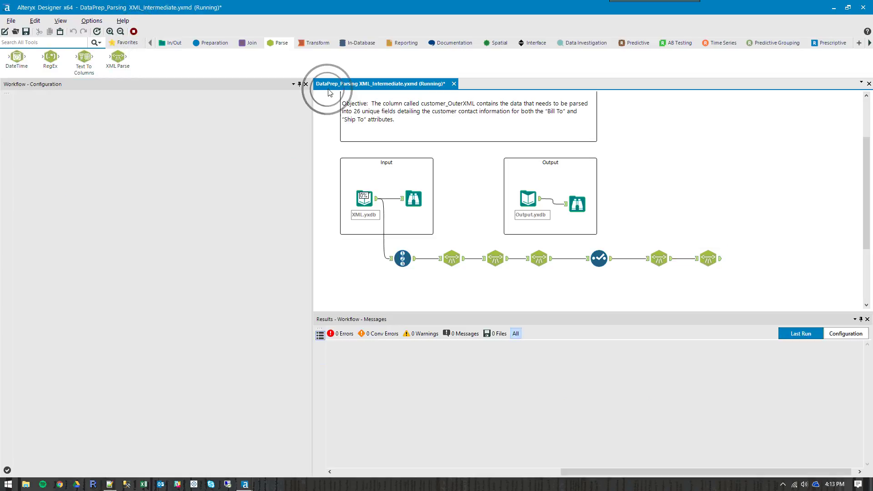
{"action": "left_click", "coordinate": [722, 263]}
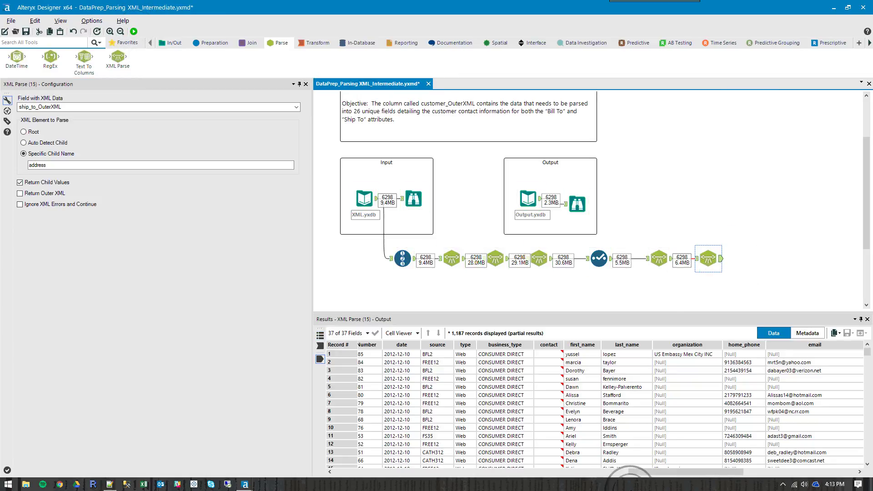
{"action": "left_click_drag", "start_coordinate": [737, 354], "coordinate": [839, 427]}
{"action": "left_click", "coordinate": [223, 16]}
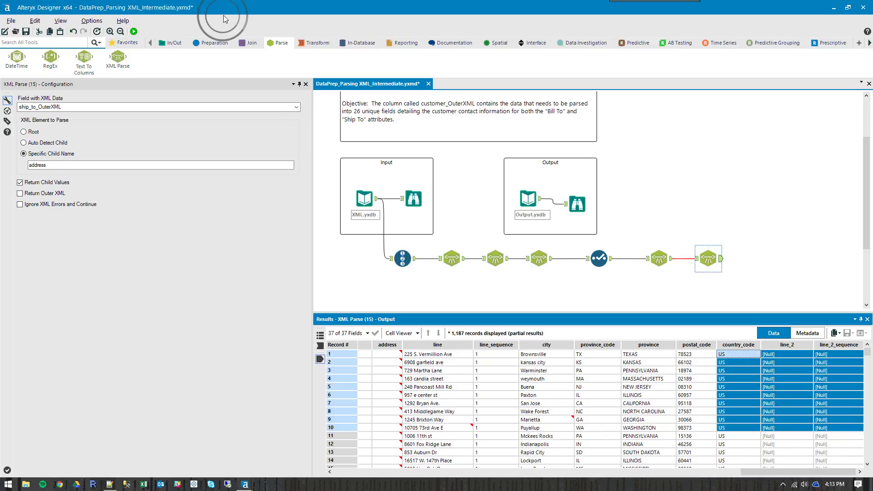
Add a Select tool after the address XML Parse and move the fields reference through business_type below line_2_sequence, just above *Unknown
{"action": "left_click", "coordinate": [214, 44]}
{"action": "left_click_drag", "start_coordinate": [388, 57], "coordinate": [769, 272]}
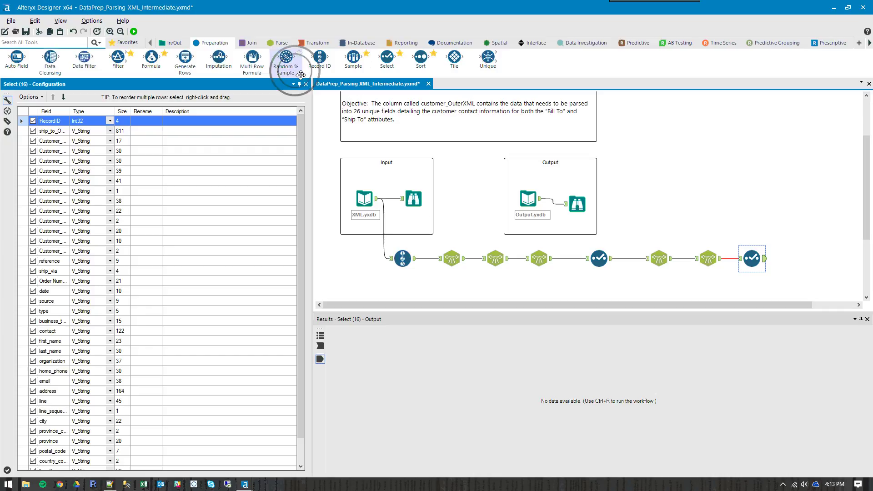
{"action": "left_click", "coordinate": [58, 273]}
{"action": "left_click", "coordinate": [64, 263]}
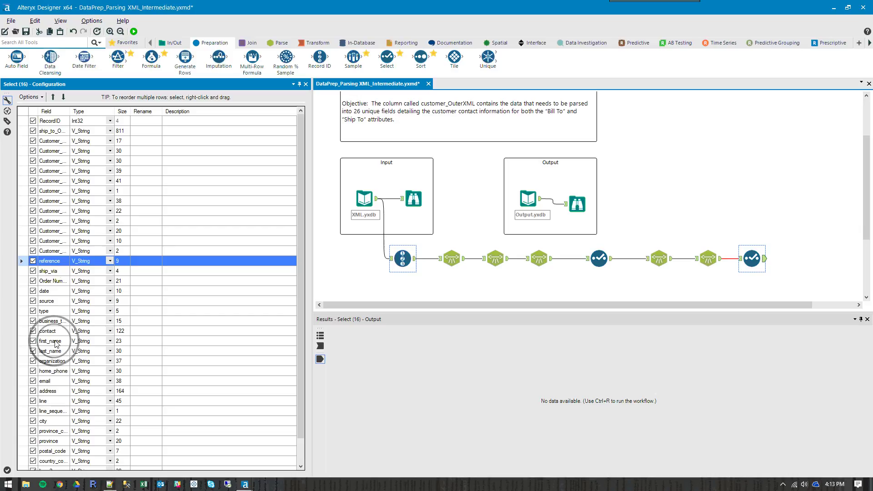
{"action": "left_click", "coordinate": [54, 321], "text": "ctrl"}
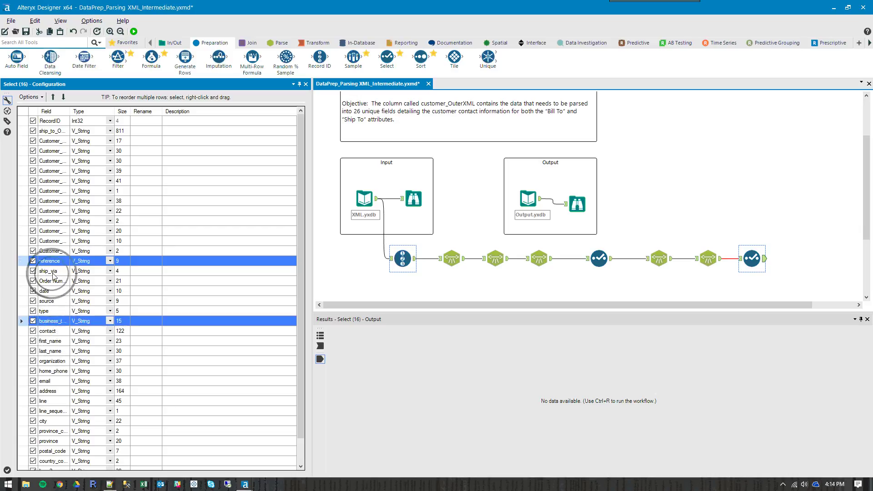
{"action": "left_click", "coordinate": [42, 258]}
{"action": "left_click", "coordinate": [51, 330], "text": "shift"}
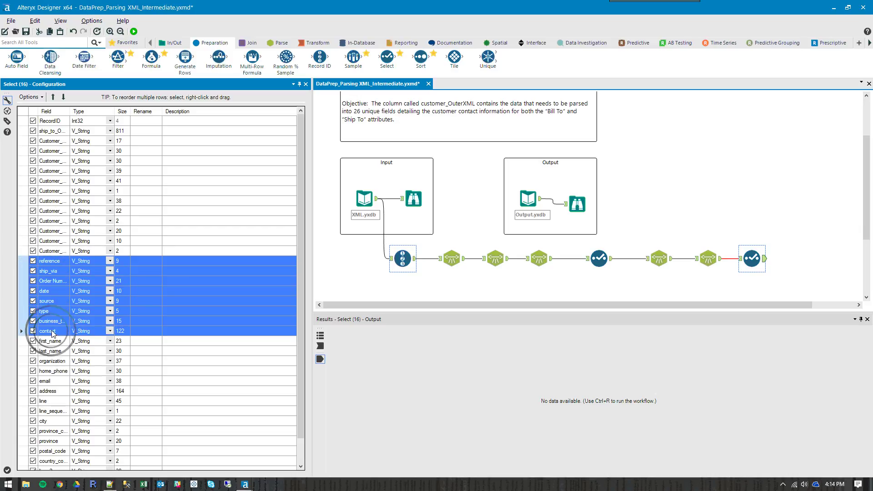
{"action": "left_click", "coordinate": [55, 323], "text": "shift"}
{"action": "double_click", "coordinate": [64, 97]}
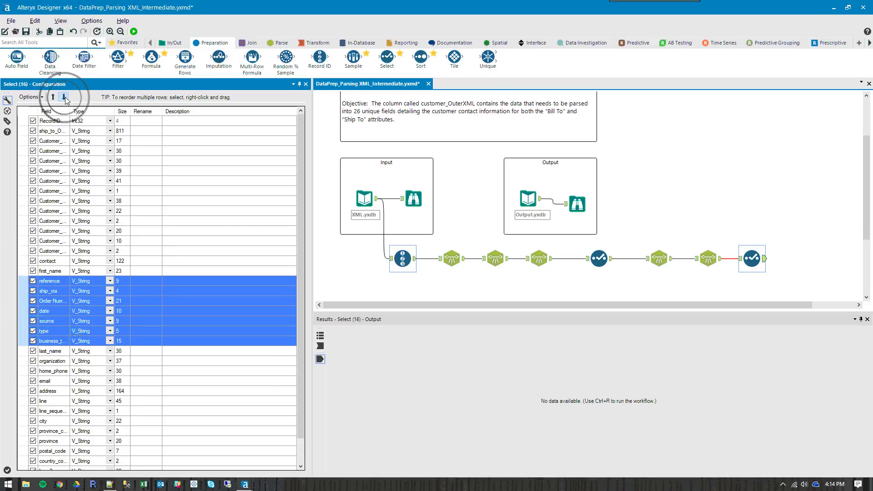
{"action": "double_click", "coordinate": [65, 97]}
{"action": "triple_click", "coordinate": [64, 97]}
{"action": "triple_click", "coordinate": [64, 96]}
{"action": "triple_click", "coordinate": [64, 97]}
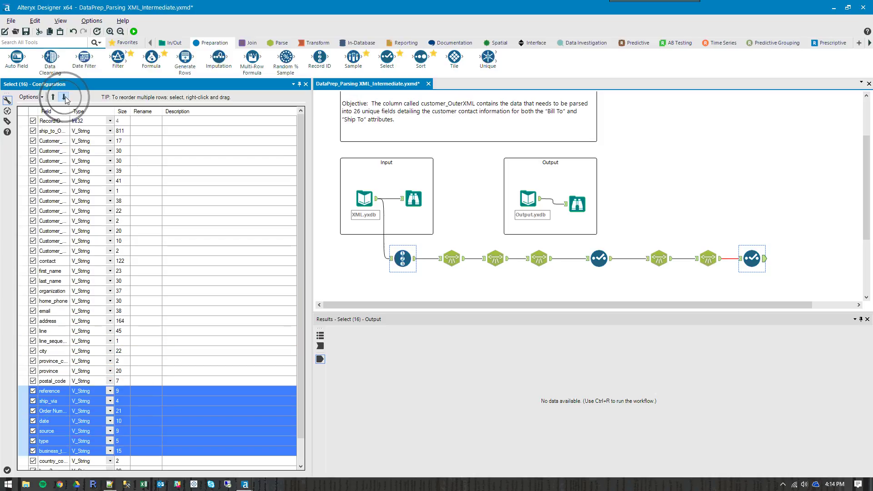
{"action": "double_click", "coordinate": [65, 97]}
{"action": "double_click", "coordinate": [65, 97]}
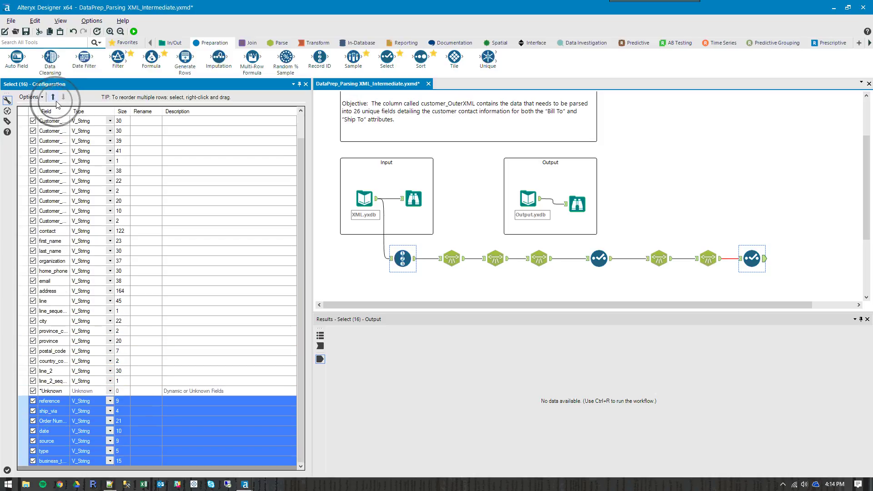
{"action": "left_click", "coordinate": [53, 97]}
Exclude line_2_sequence, line_2, line_sequence, address, contact and ship_to_OuterXML from the new Select tool's fields
{"action": "left_click", "coordinate": [32, 381]}
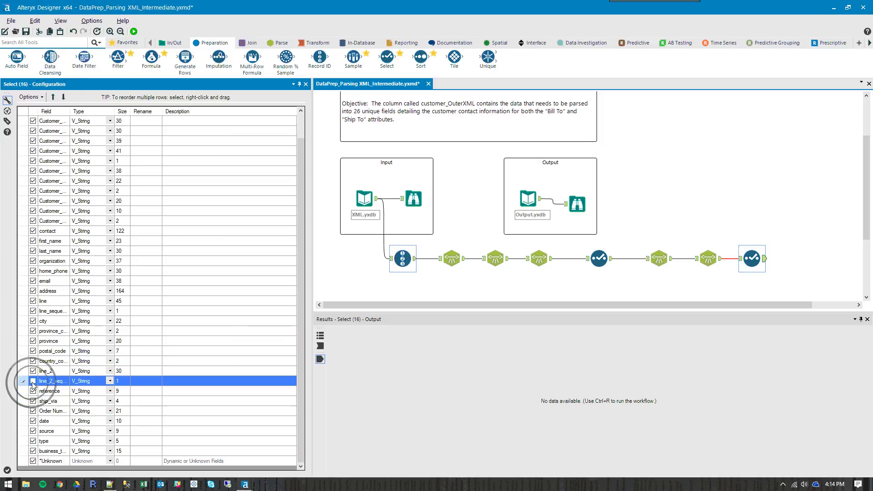
{"action": "left_click", "coordinate": [33, 372]}
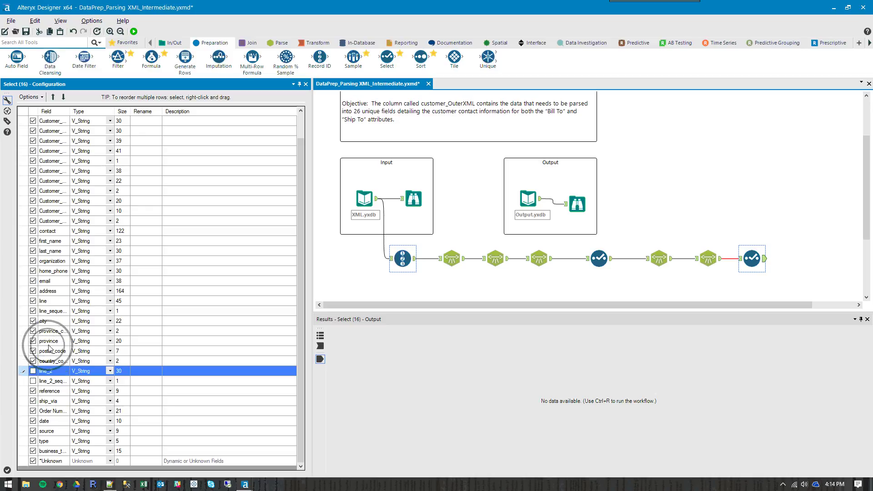
{"action": "left_click", "coordinate": [31, 311]}
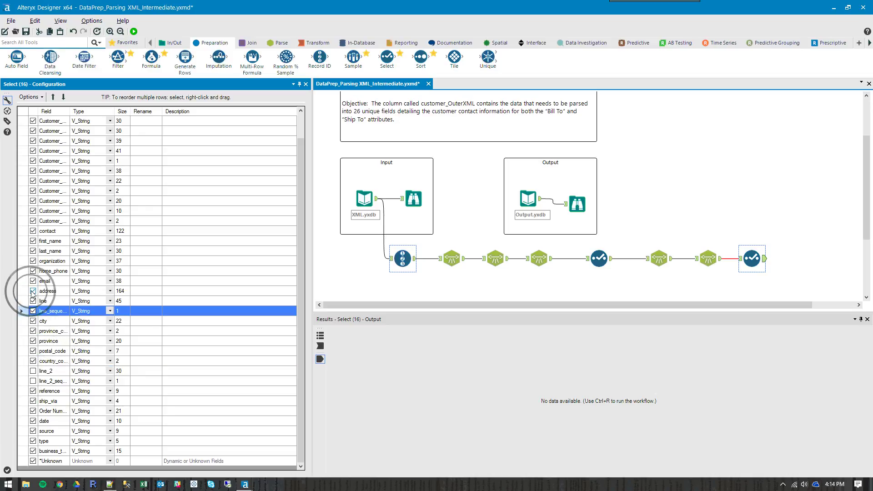
{"action": "left_click", "coordinate": [33, 291]}
{"action": "left_click", "coordinate": [33, 311]}
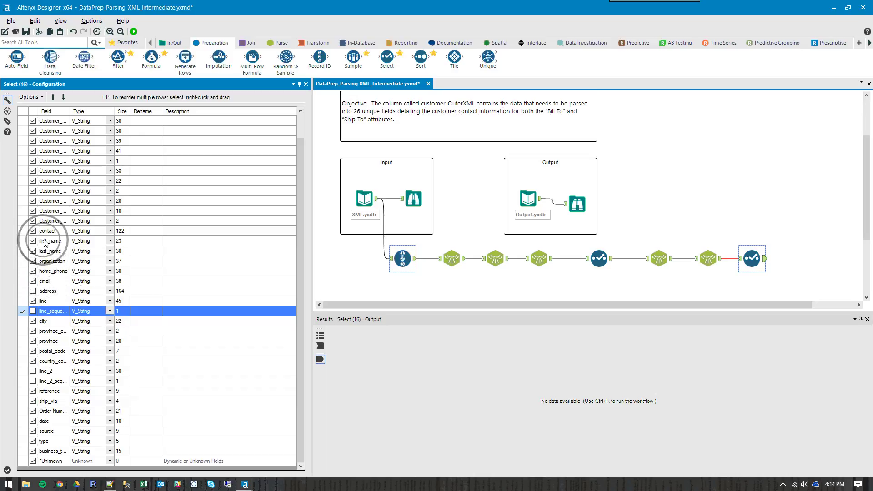
{"action": "left_click", "coordinate": [33, 231]}
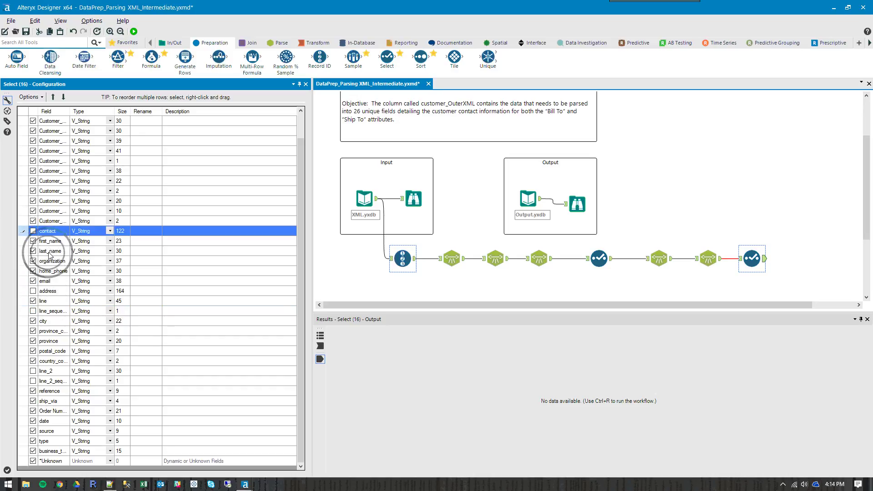
{"action": "scroll", "coordinate": [62, 321], "scroll_direction": "up", "scroll_amount": 1}
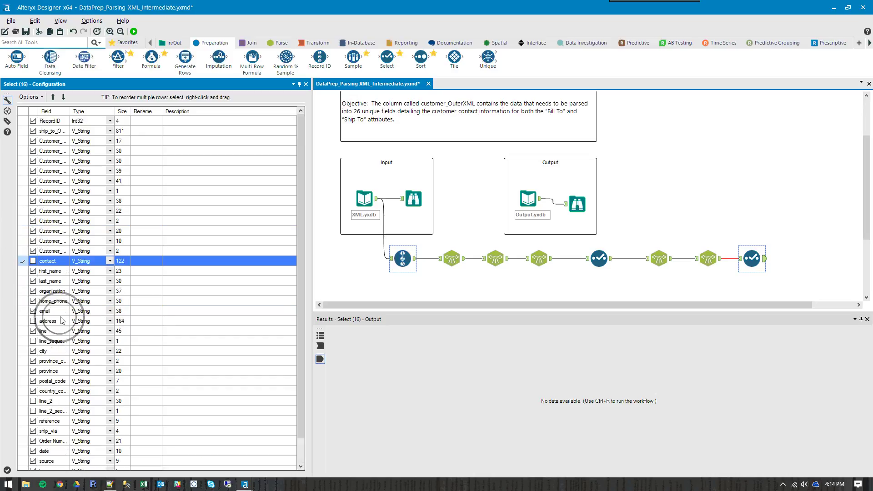
{"action": "left_click", "coordinate": [33, 131]}
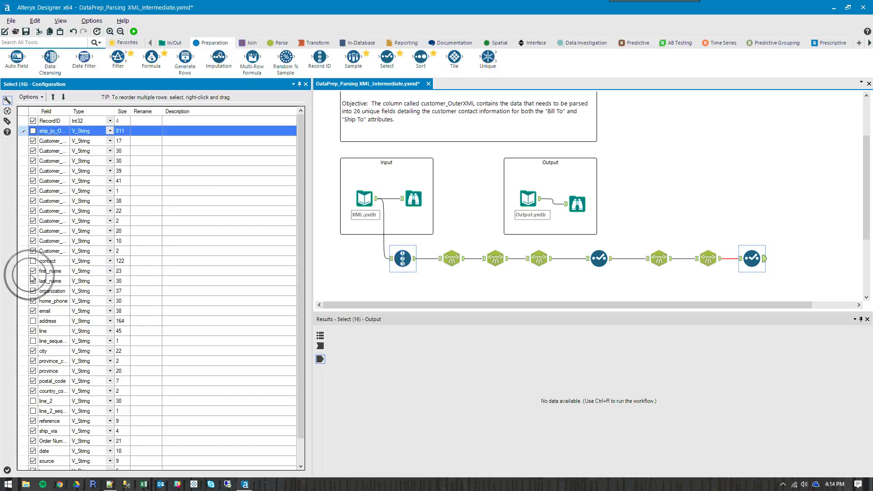
Add the prefix Customer_Ship_To_ to only the fields contact through country_code
{"action": "left_click", "coordinate": [43, 271]}
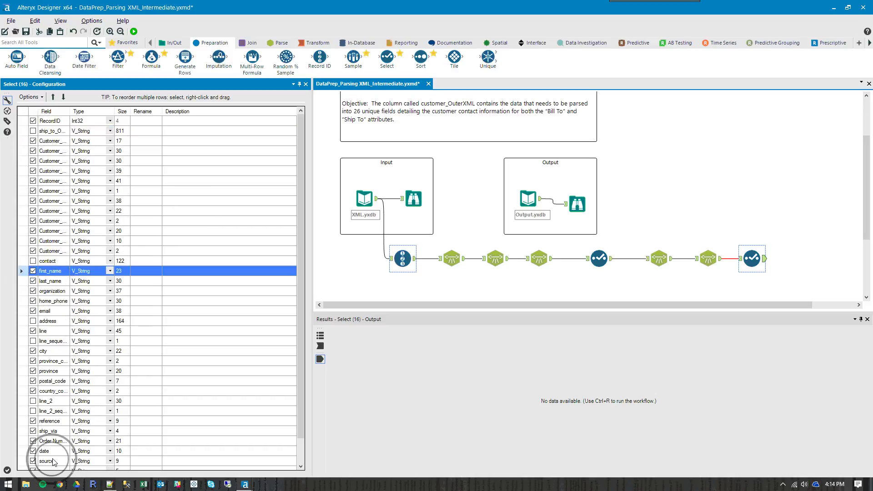
{"action": "left_click", "coordinate": [57, 412]}
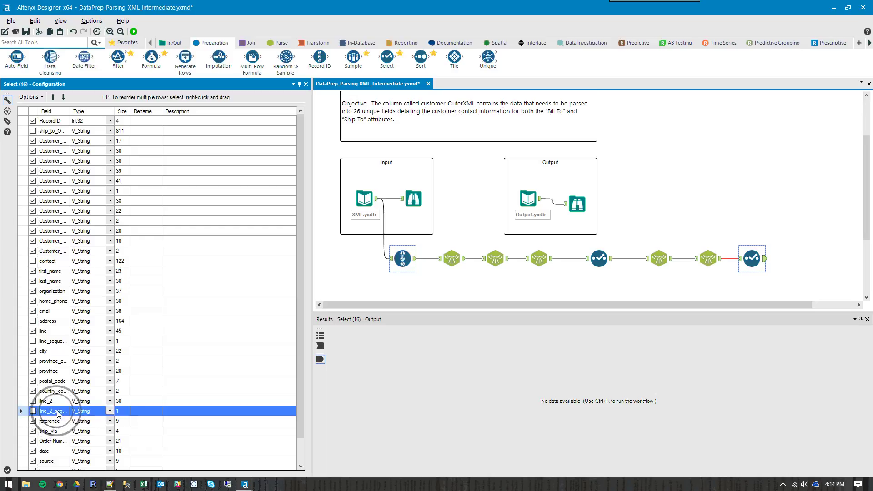
{"action": "left_click", "coordinate": [50, 392]}
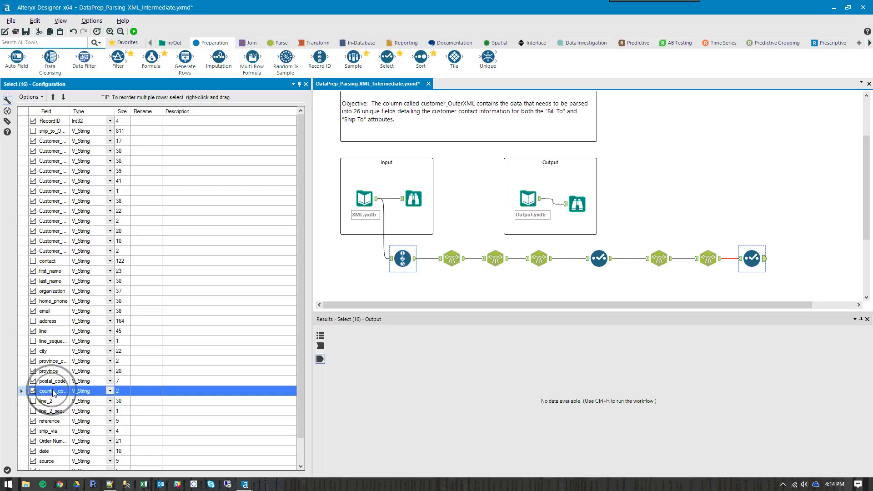
{"action": "left_click", "coordinate": [47, 261], "text": "shift"}
{"action": "left_click", "coordinate": [30, 97]}
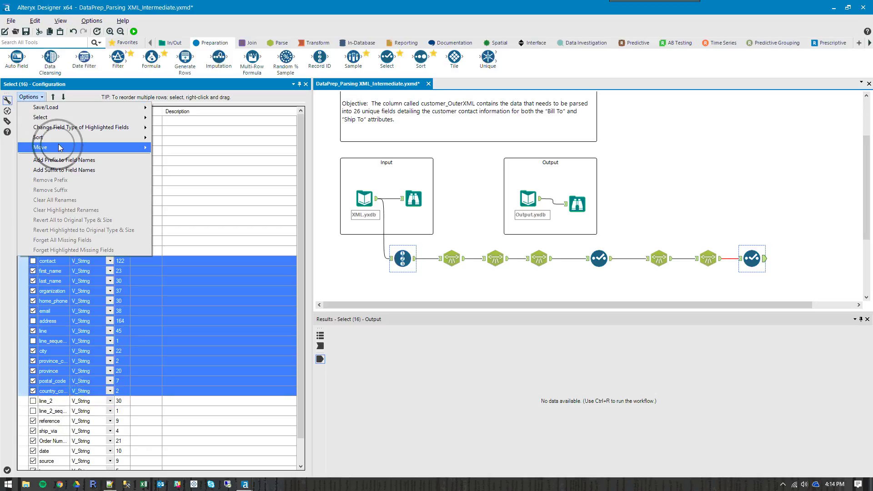
{"action": "left_click", "coordinate": [59, 159]}
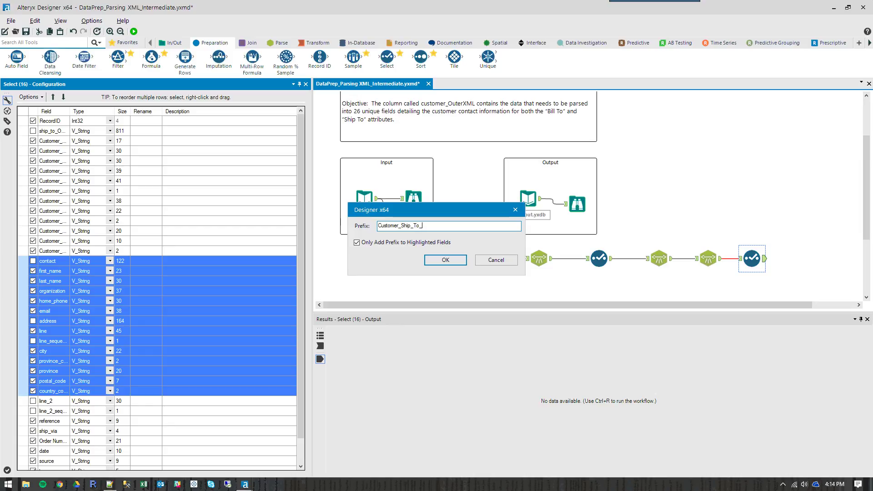
{"action": "left_click", "coordinate": [446, 260]}
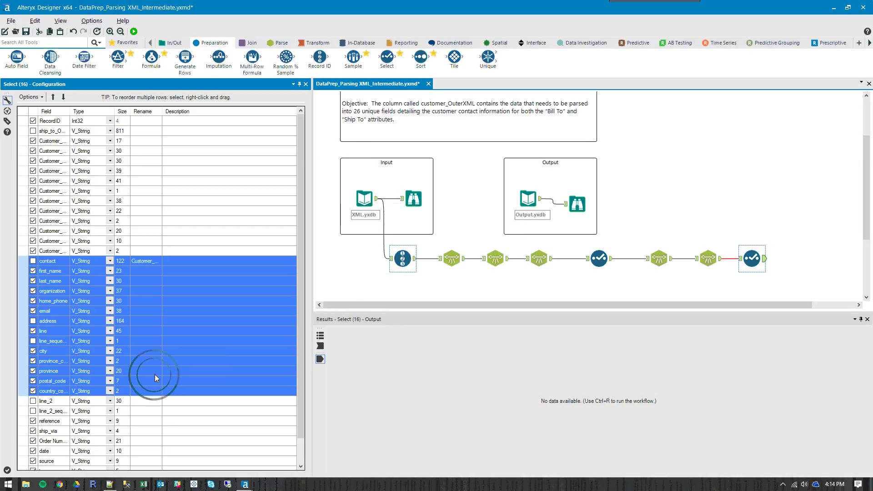
Rename the line field to Customer_Ship_To_Address
{"action": "left_click", "coordinate": [148, 322]}
{"action": "left_click", "coordinate": [145, 332]}
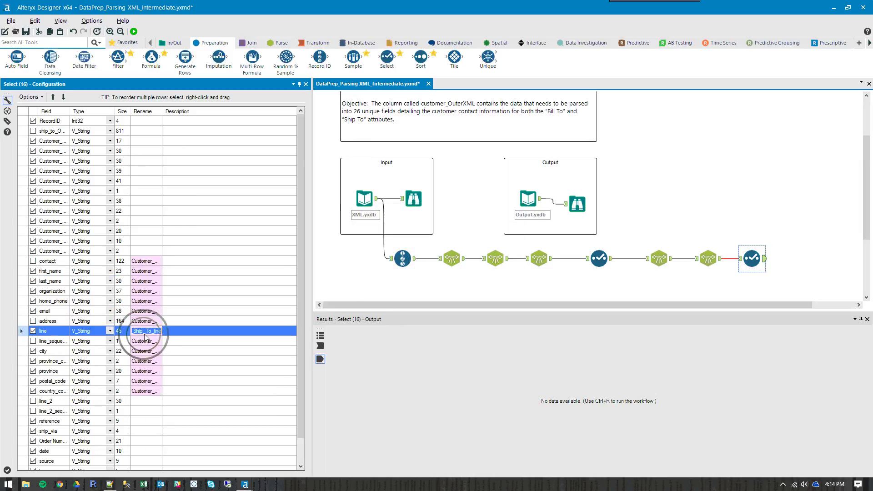
{"action": "left_click", "coordinate": [155, 333]}
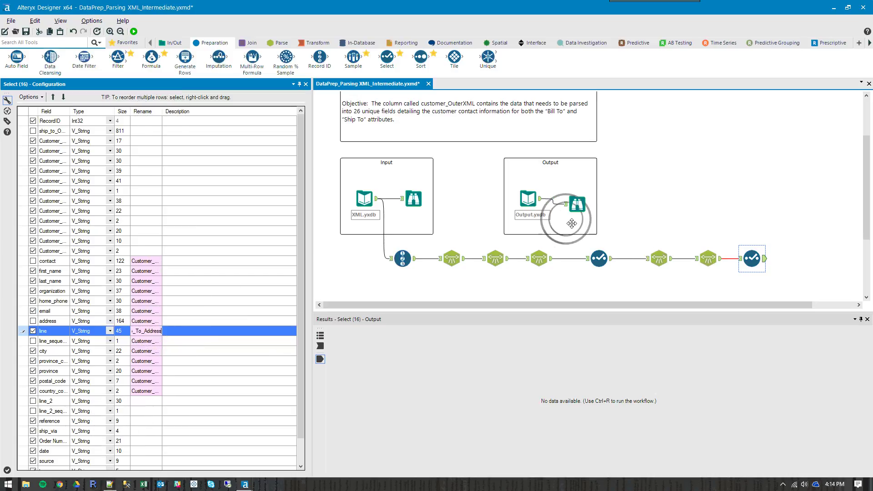
{"action": "left_click", "coordinate": [46, 432]}
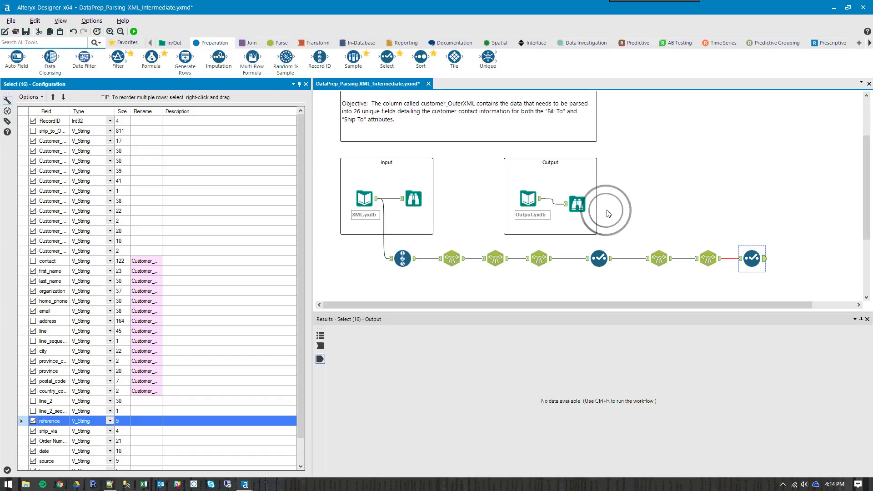
Examine the expected output's last columns, from Customer_Reference through ship_via
{"action": "left_click", "coordinate": [577, 204]}
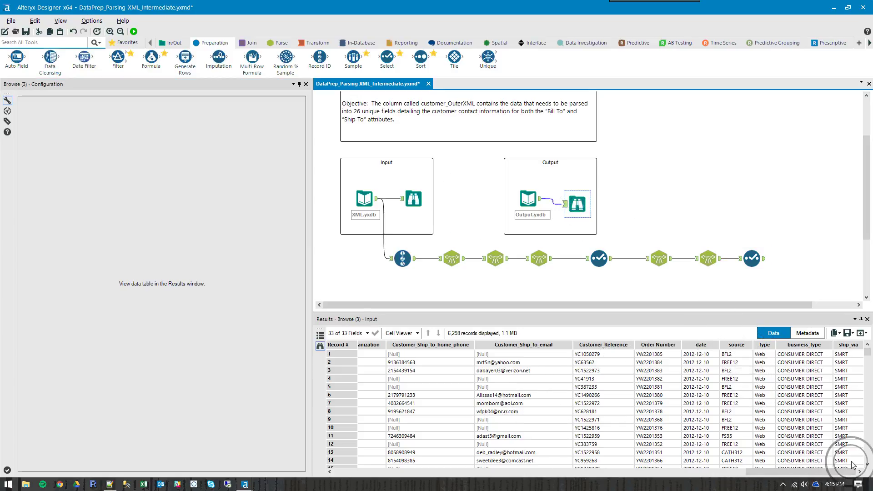
{"action": "left_click_drag", "start_coordinate": [767, 472], "coordinate": [839, 472]}
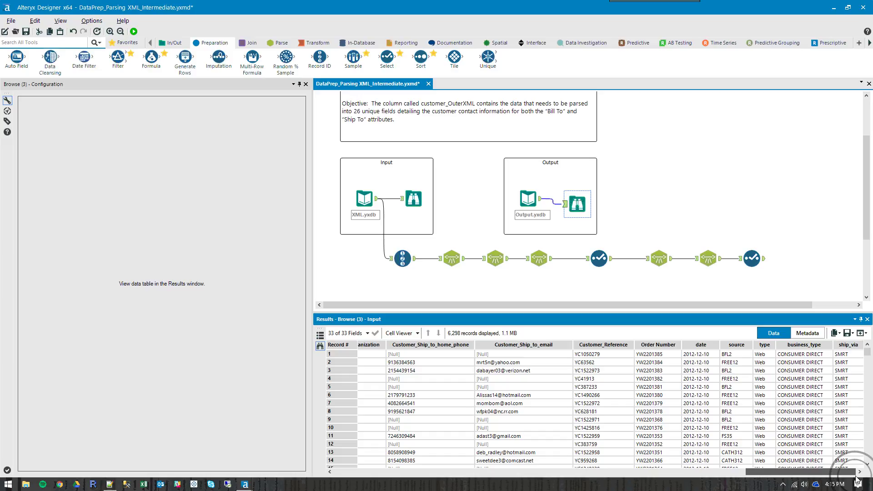
{"action": "left_click_drag", "start_coordinate": [704, 356], "coordinate": [859, 364]}
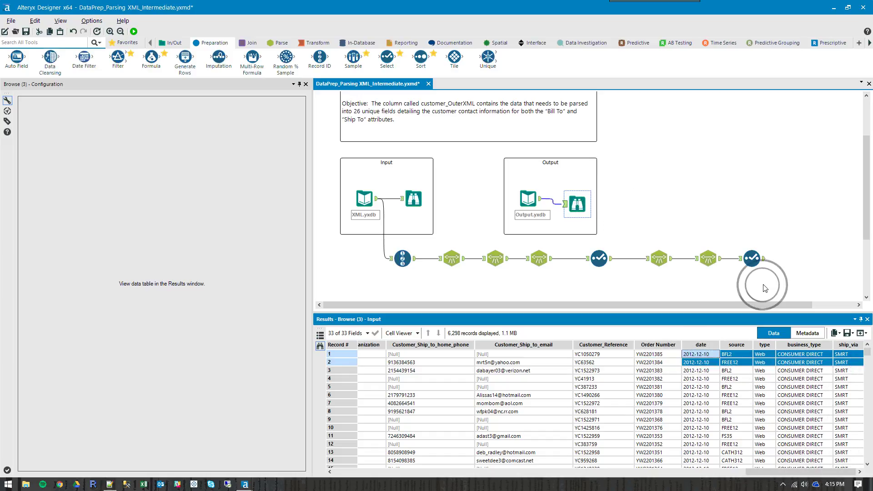
Widen the Field column in the last Select tool's configuration and rename reference to Customer_Reference
{"action": "left_click", "coordinate": [765, 273]}
{"action": "scroll", "coordinate": [97, 379], "scroll_direction": "down", "scroll_amount": 1}
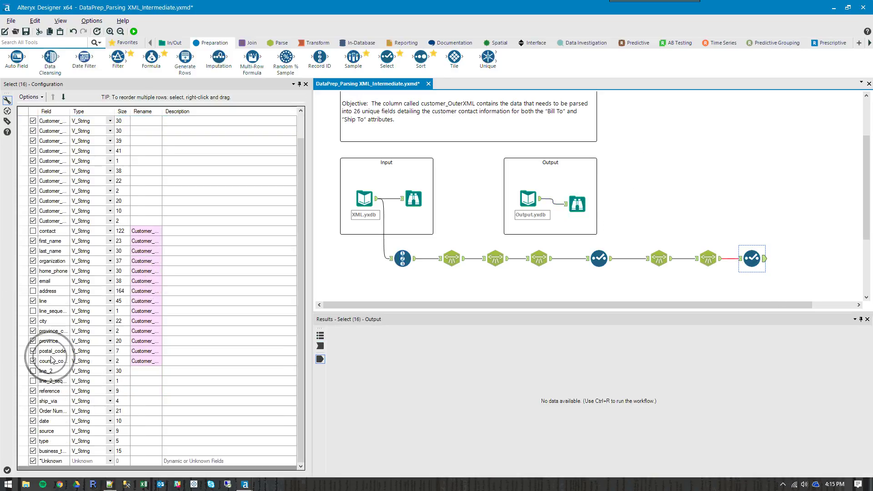
{"action": "left_click_drag", "start_coordinate": [71, 113], "coordinate": [173, 113]}
{"action": "left_click", "coordinate": [48, 390]}
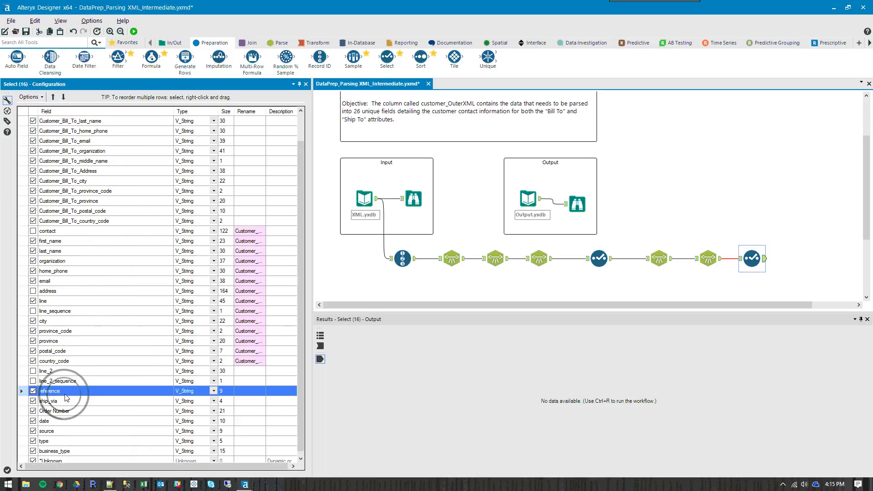
{"action": "left_click", "coordinate": [239, 393]}
{"action": "type", "text": "Customer_R"}
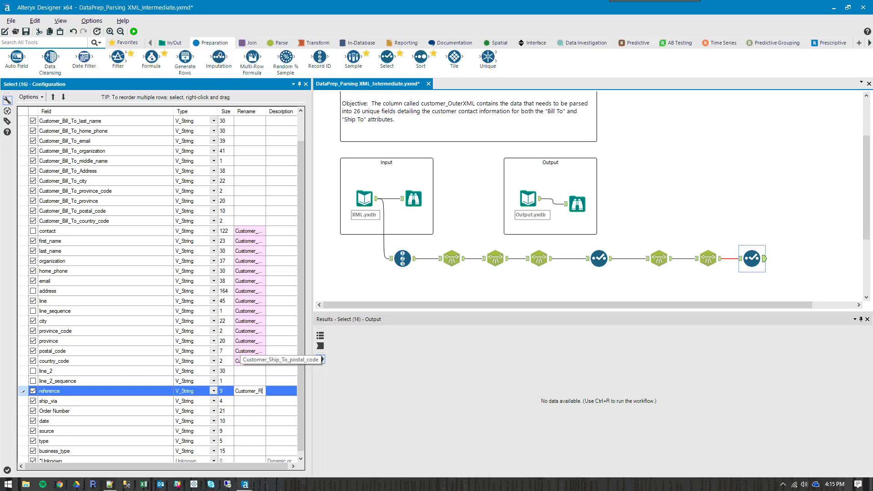
{"action": "left_click", "coordinate": [236, 350]}
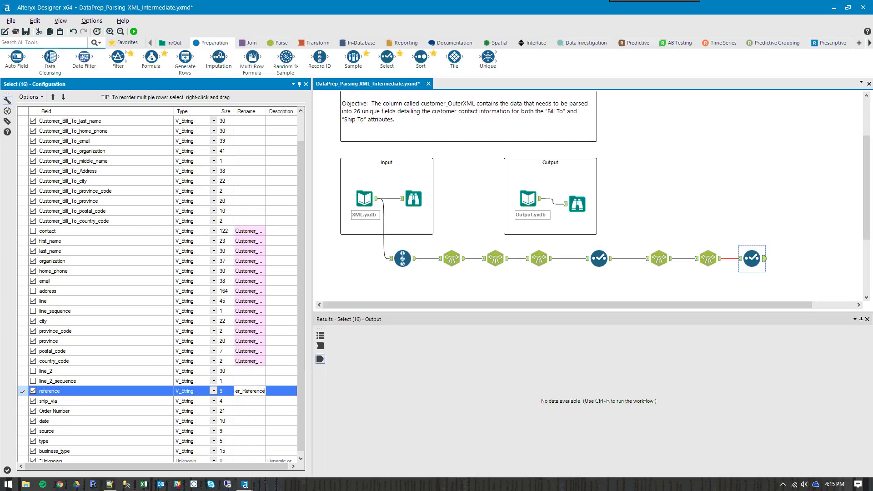
Check the expected output's last columns, run the workflow and examine the last Select tool's output across its Bill To, Ship To and order columns
{"action": "left_click", "coordinate": [577, 204]}
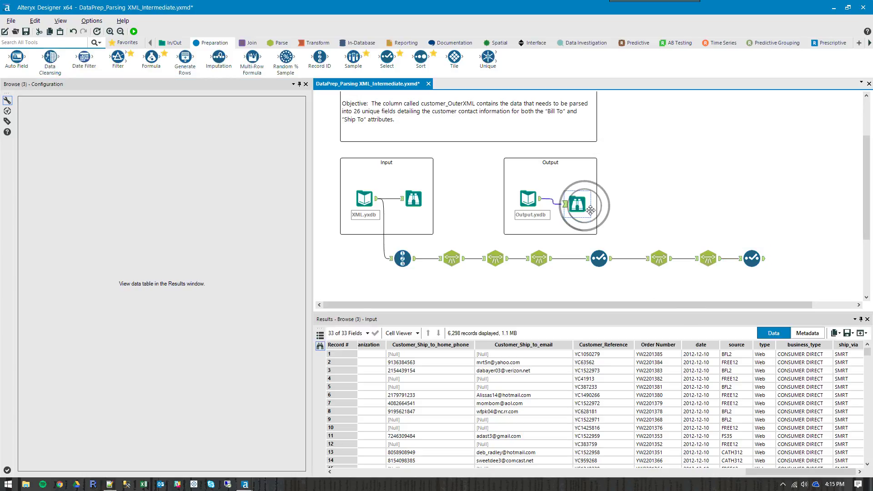
{"action": "left_click", "coordinate": [753, 259]}
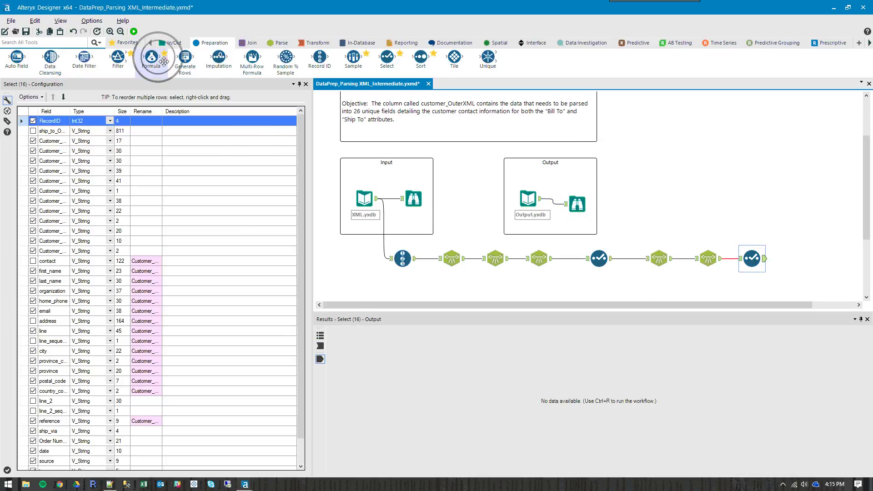
{"action": "left_click", "coordinate": [134, 31]}
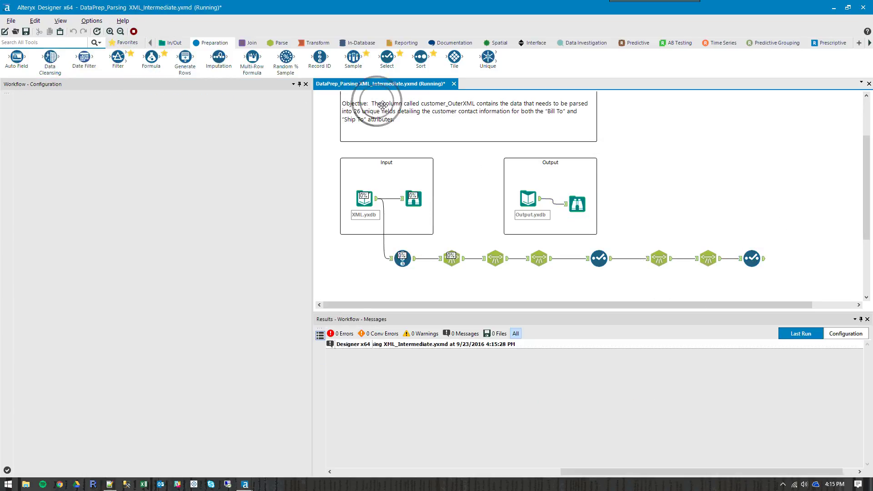
{"action": "left_click", "coordinate": [753, 258]}
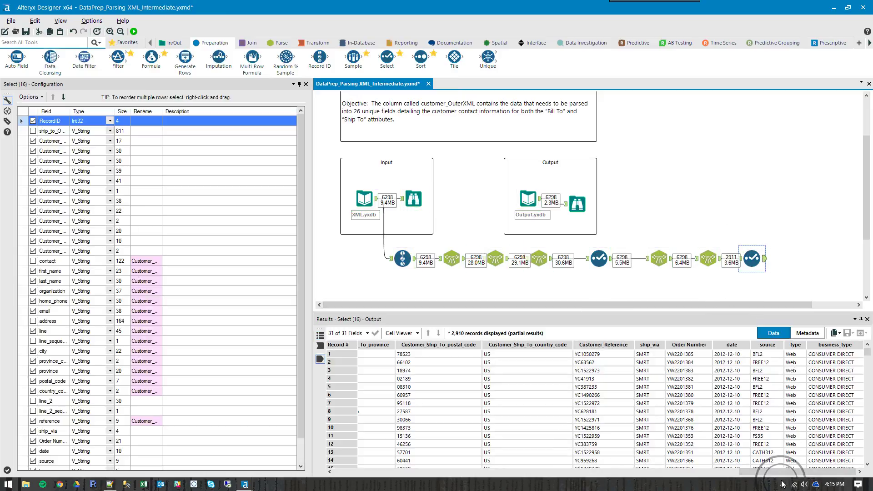
{"action": "left_click_drag", "start_coordinate": [767, 485], "coordinate": [360, 447]}
{"action": "left_click", "coordinate": [373, 353]}
{"action": "left_click_drag", "start_coordinate": [373, 355], "coordinate": [671, 462]}
{"action": "left_click_drag", "start_coordinate": [413, 471], "coordinate": [686, 431]}
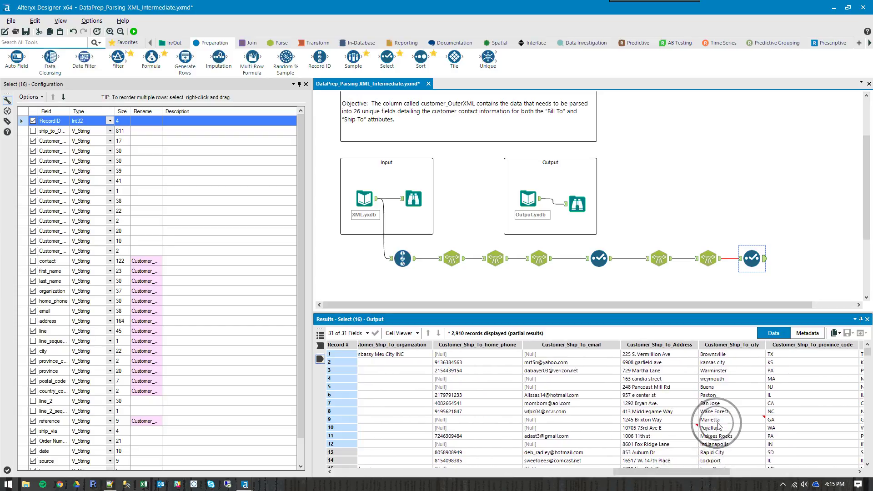
{"action": "left_click_drag", "start_coordinate": [719, 428], "coordinate": [832, 481]}
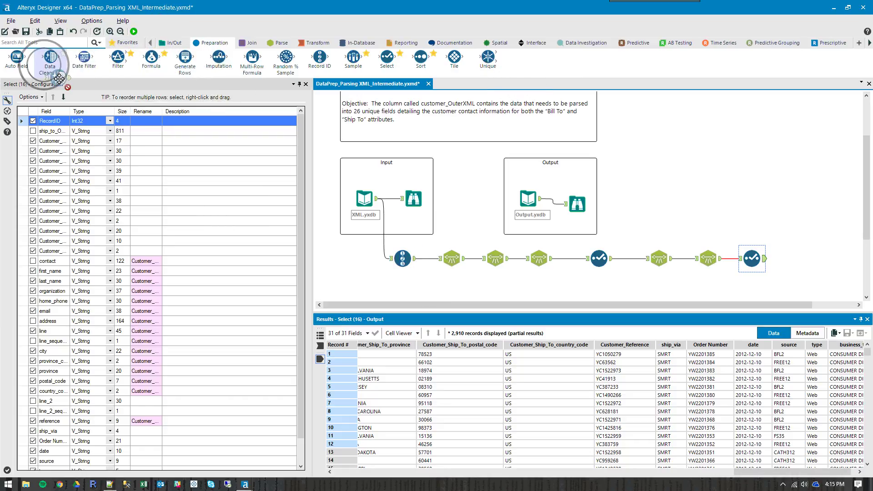
Add a Data Cleansing tool after the last Select tool, with both null replacements off and only Leading and Trailing Whitespace removal enabled
{"action": "left_click_drag", "start_coordinate": [50, 57], "coordinate": [799, 258]}
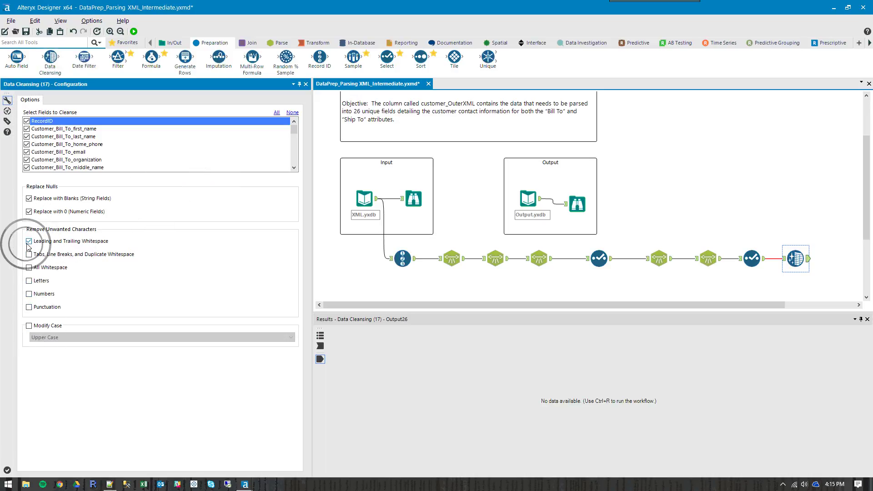
{"action": "left_click", "coordinate": [29, 211]}
{"action": "left_click", "coordinate": [28, 198]}
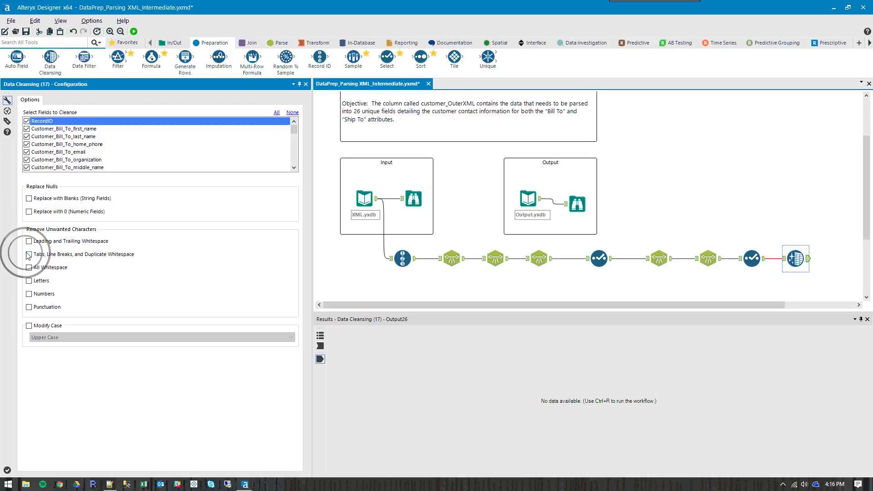
{"action": "left_click", "coordinate": [29, 241]}
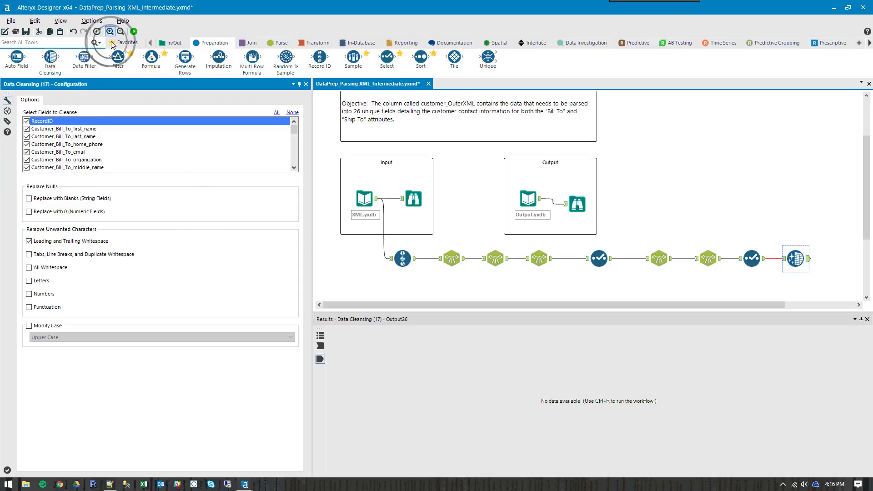
Run the workflow and examine the Data Cleansing tool's output, from the order columns back to the RecordID and Bill To fields
{"action": "left_click", "coordinate": [133, 31]}
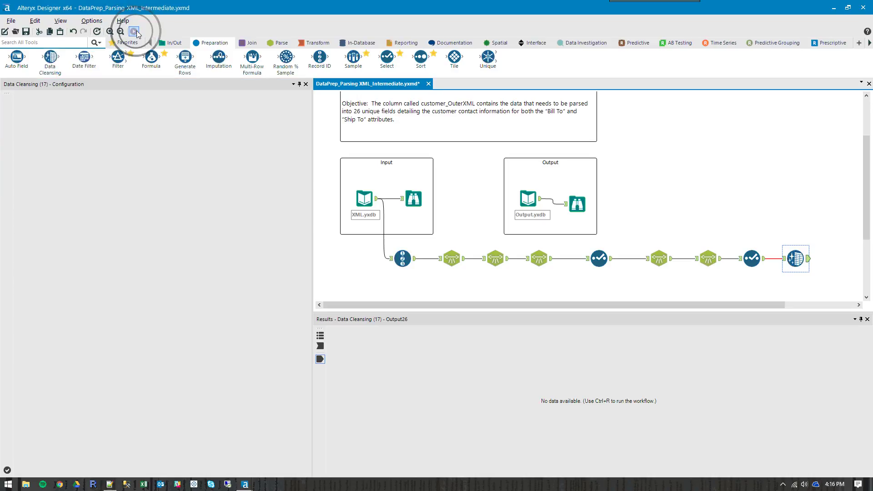
{"action": "left_click", "coordinate": [813, 263]}
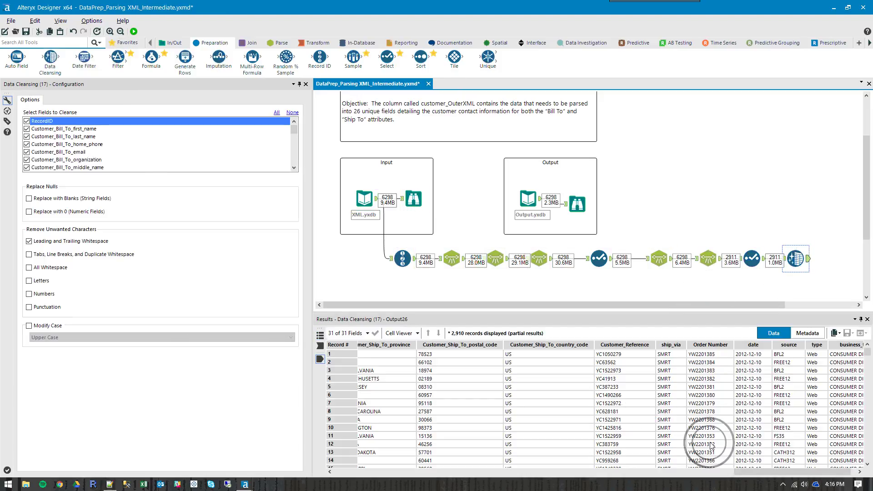
{"action": "left_click", "coordinate": [653, 419]}
{"action": "scroll", "coordinate": [660, 419], "scroll_direction": "down", "scroll_amount": 5}
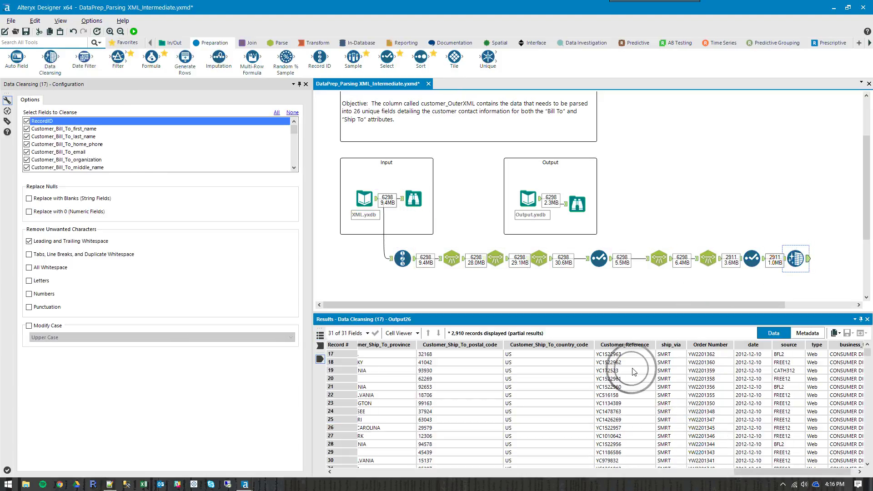
{"action": "left_click_drag", "start_coordinate": [755, 475], "coordinate": [322, 472]}
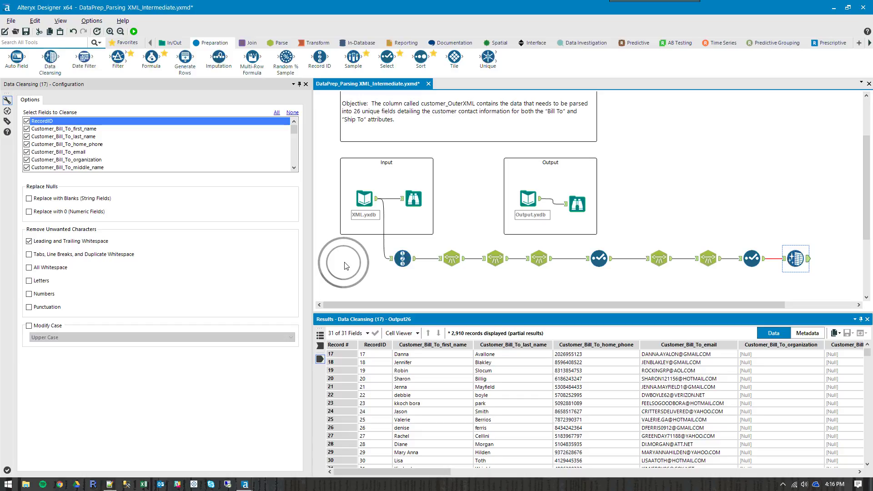
{"action": "mouse_move", "coordinate": [587, 5]}
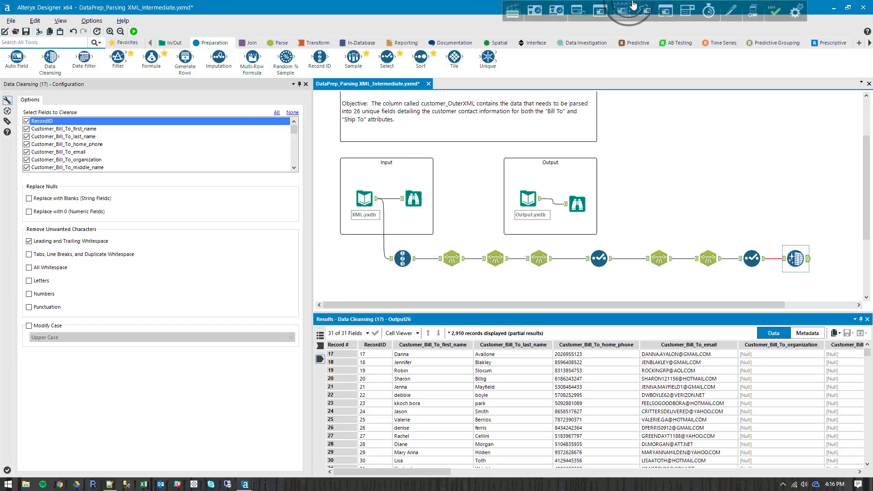